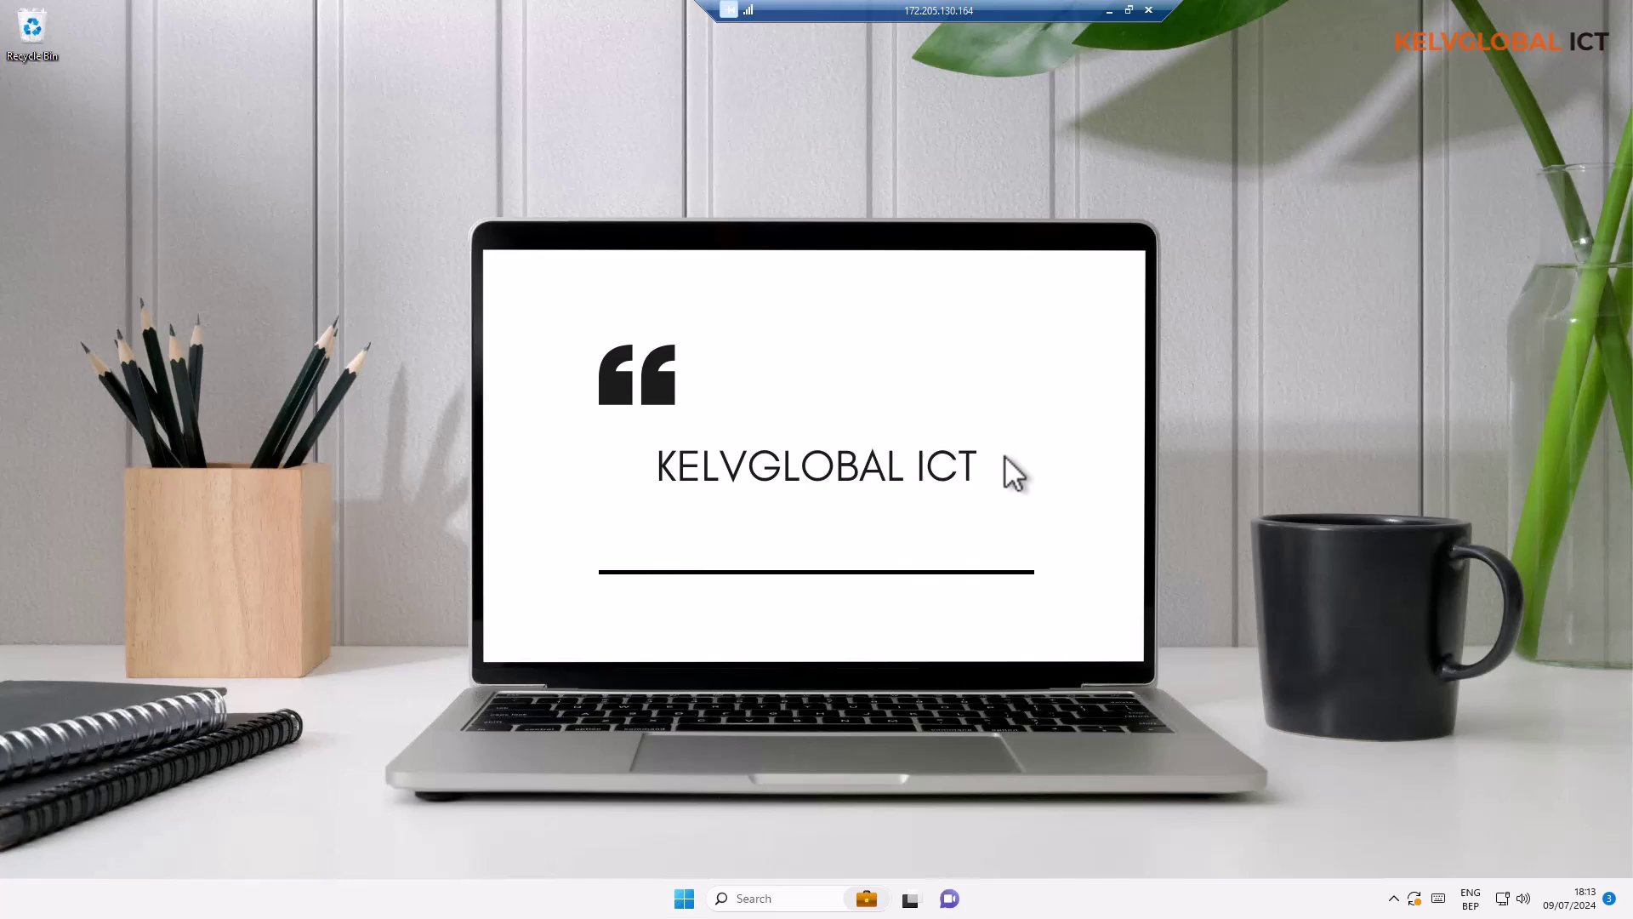
Launch Paint from a taskbar search for 'paint' and shift its window slightly down-left
{"action": "left_click", "coordinate": [730, 898]}
{"action": "type", "text": "paint"}
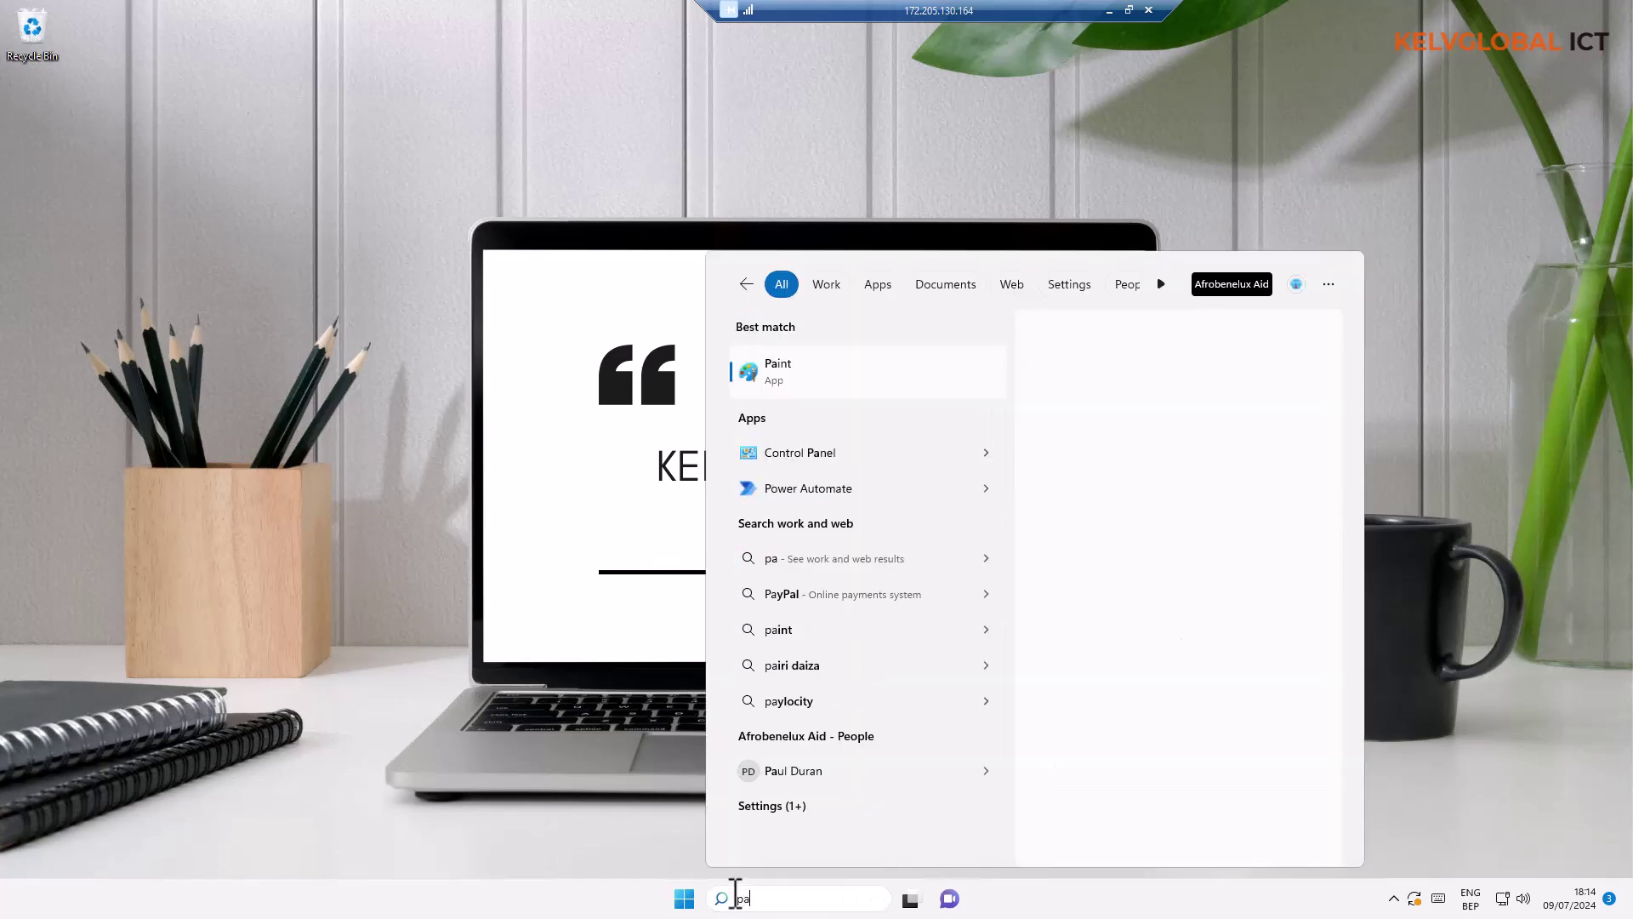
{"action": "left_click", "coordinate": [797, 378]}
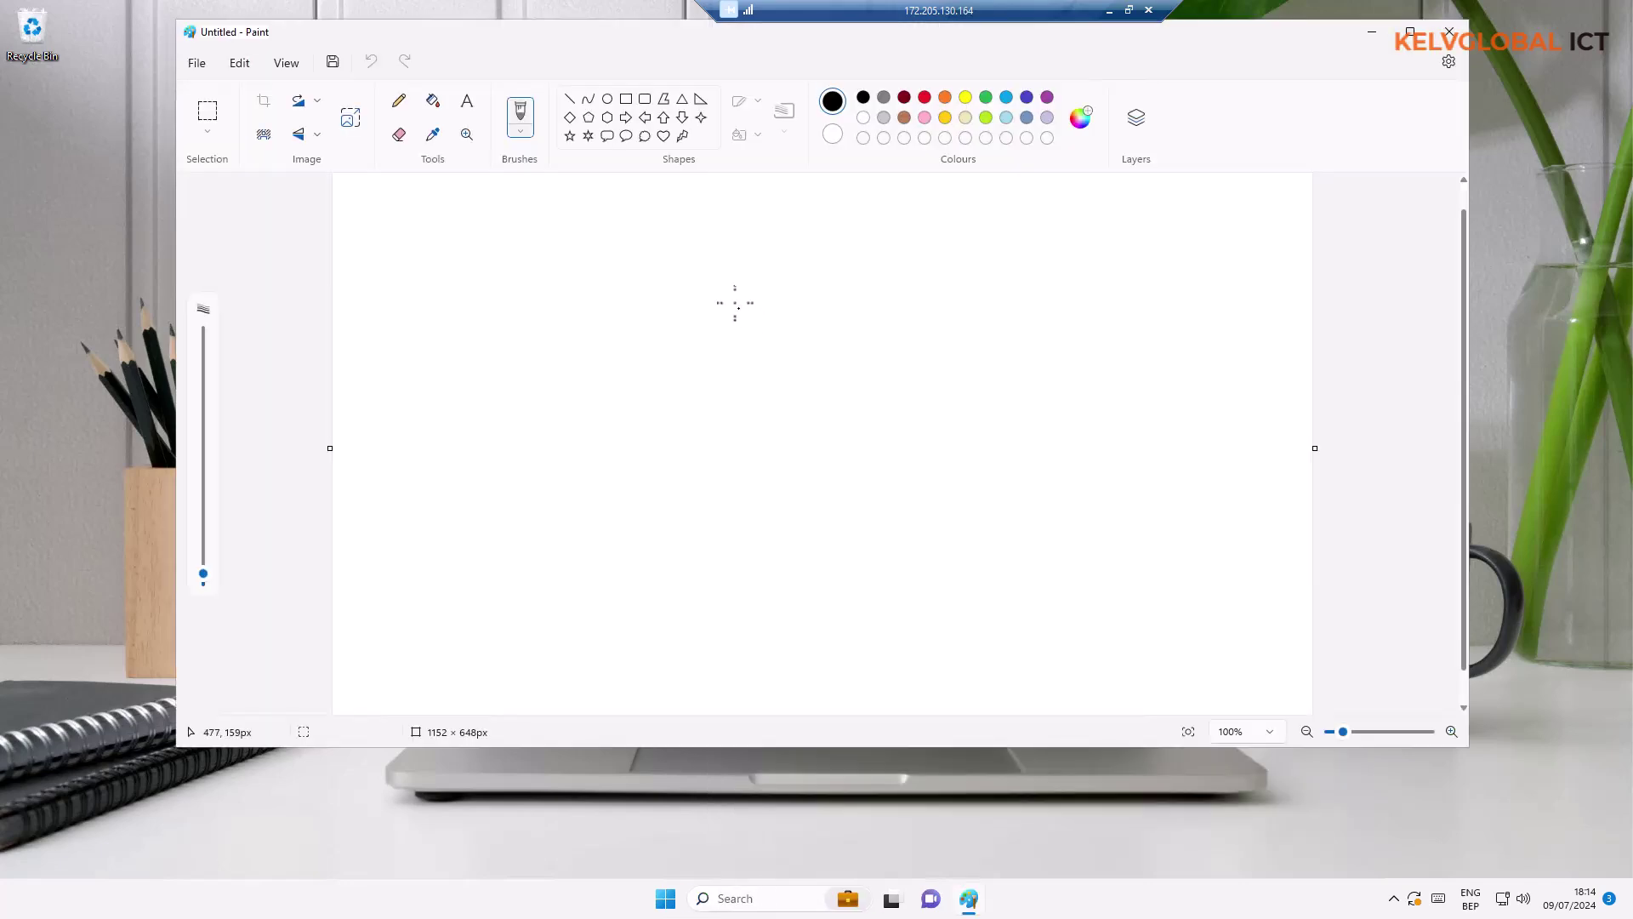
{"action": "left_click_drag", "start_coordinate": [499, 52], "coordinate": [471, 73]}
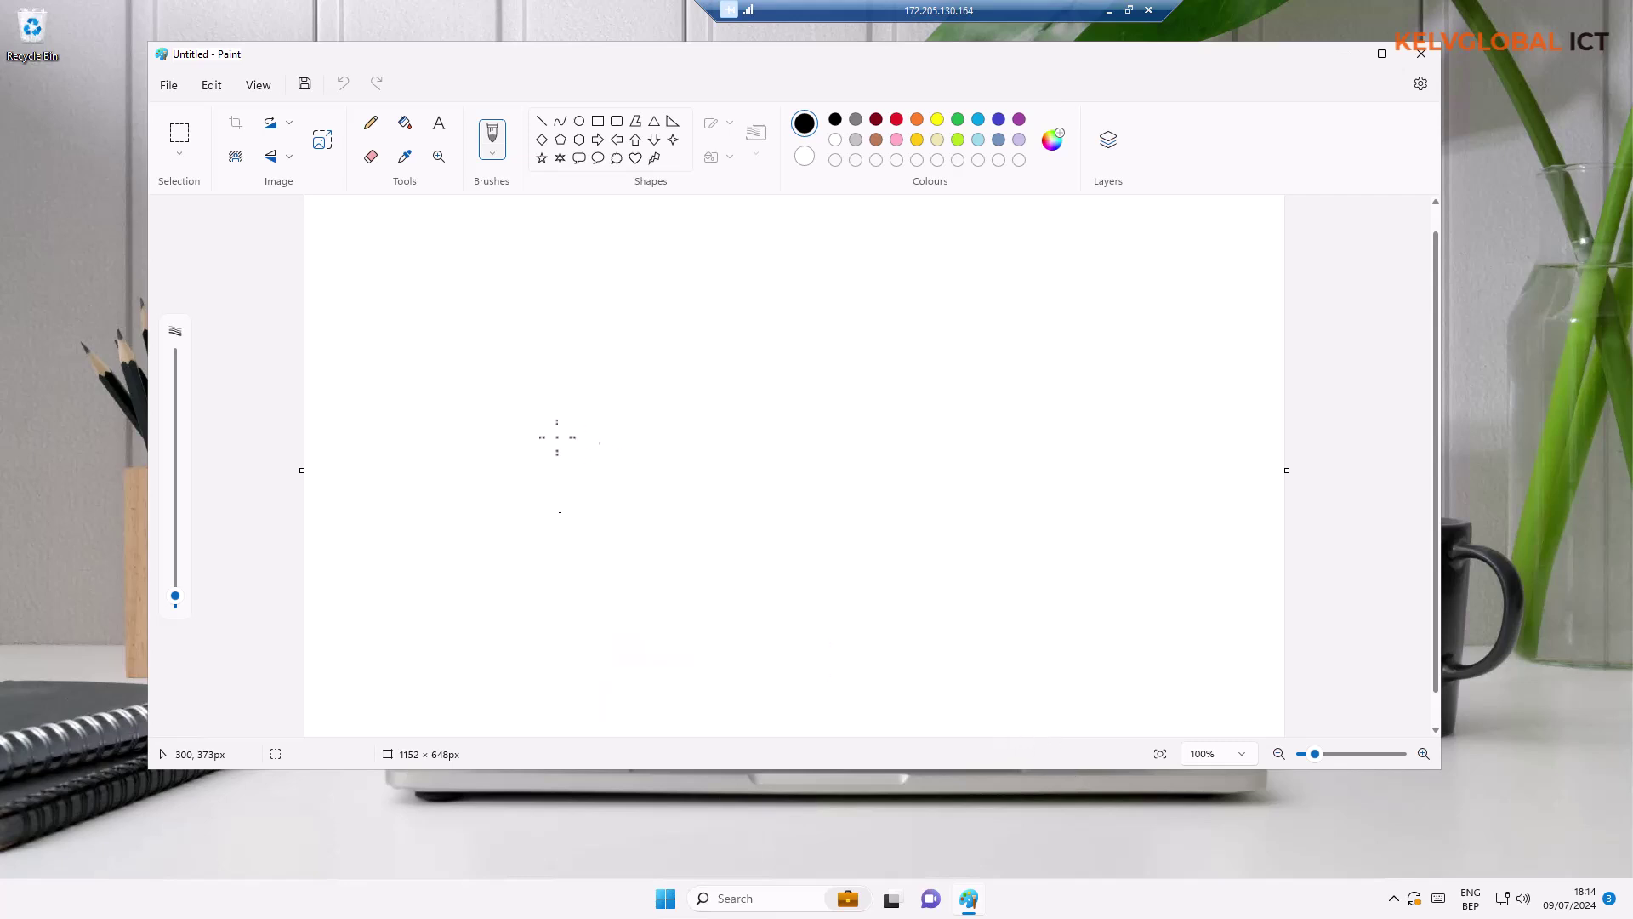
Draw a dot and several black freehand strokes, lines and a looping curve across the blank canvas
{"action": "left_click", "coordinate": [574, 354]}
{"action": "left_click_drag", "start_coordinate": [630, 335], "coordinate": [644, 476]}
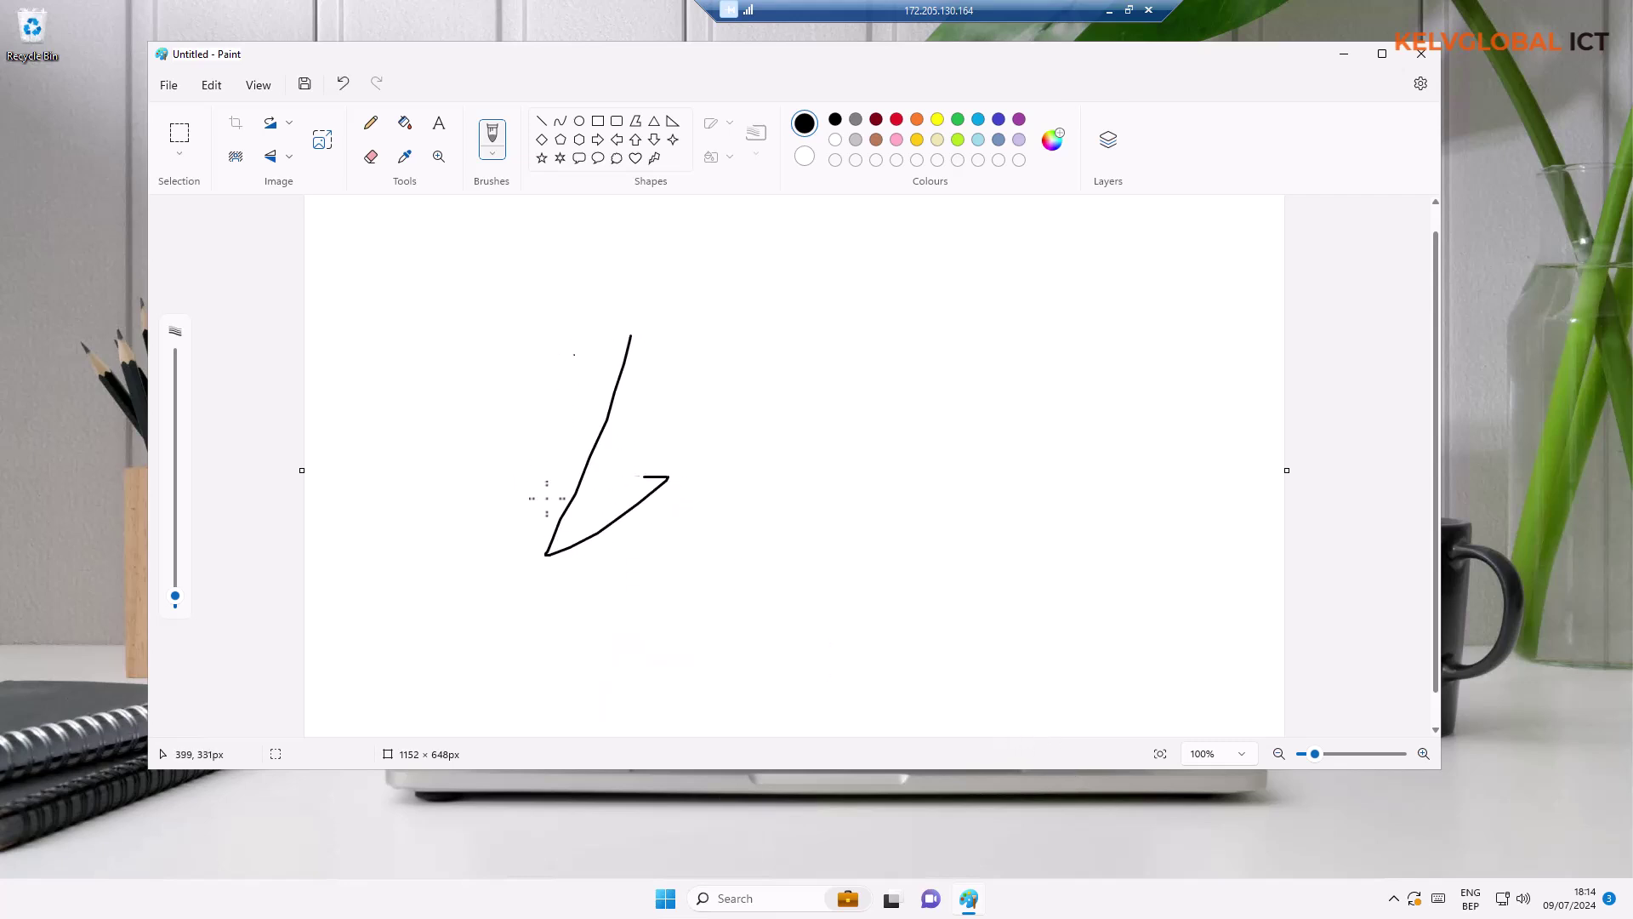
{"action": "mouse_move", "coordinate": [547, 498]}
{"action": "left_mouse_down"}
{"action": "mouse_move", "coordinate": [726, 449]}
{"action": "mouse_move", "coordinate": [804, 446]}
{"action": "left_mouse_up"}
{"action": "left_click_drag", "start_coordinate": [914, 312], "coordinate": [872, 511]}
{"action": "left_click_drag", "start_coordinate": [883, 396], "coordinate": [1123, 536]}
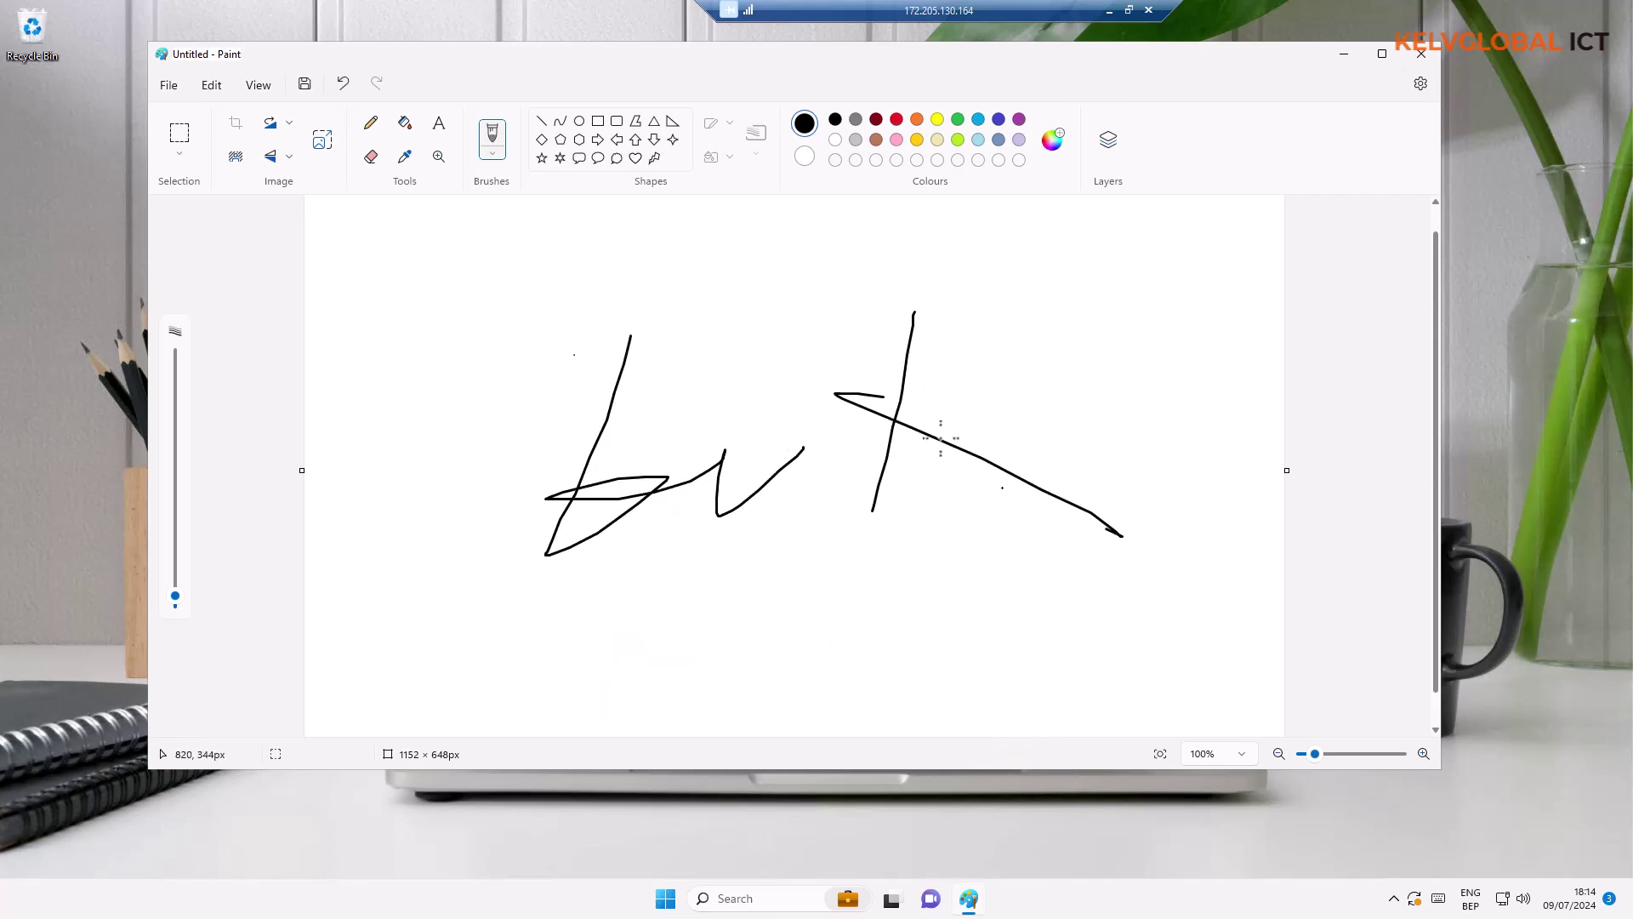
{"action": "mouse_move", "coordinate": [942, 379]}
{"action": "left_mouse_down"}
{"action": "mouse_move", "coordinate": [837, 512]}
{"action": "mouse_move", "coordinate": [1065, 540]}
{"action": "left_mouse_up"}
{"action": "mouse_move", "coordinate": [359, 341]}
{"action": "left_mouse_down"}
{"action": "mouse_move", "coordinate": [652, 620]}
{"action": "mouse_move", "coordinate": [784, 276]}
{"action": "mouse_move", "coordinate": [1043, 342]}
{"action": "mouse_move", "coordinate": [1129, 389]}
{"action": "left_mouse_up"}
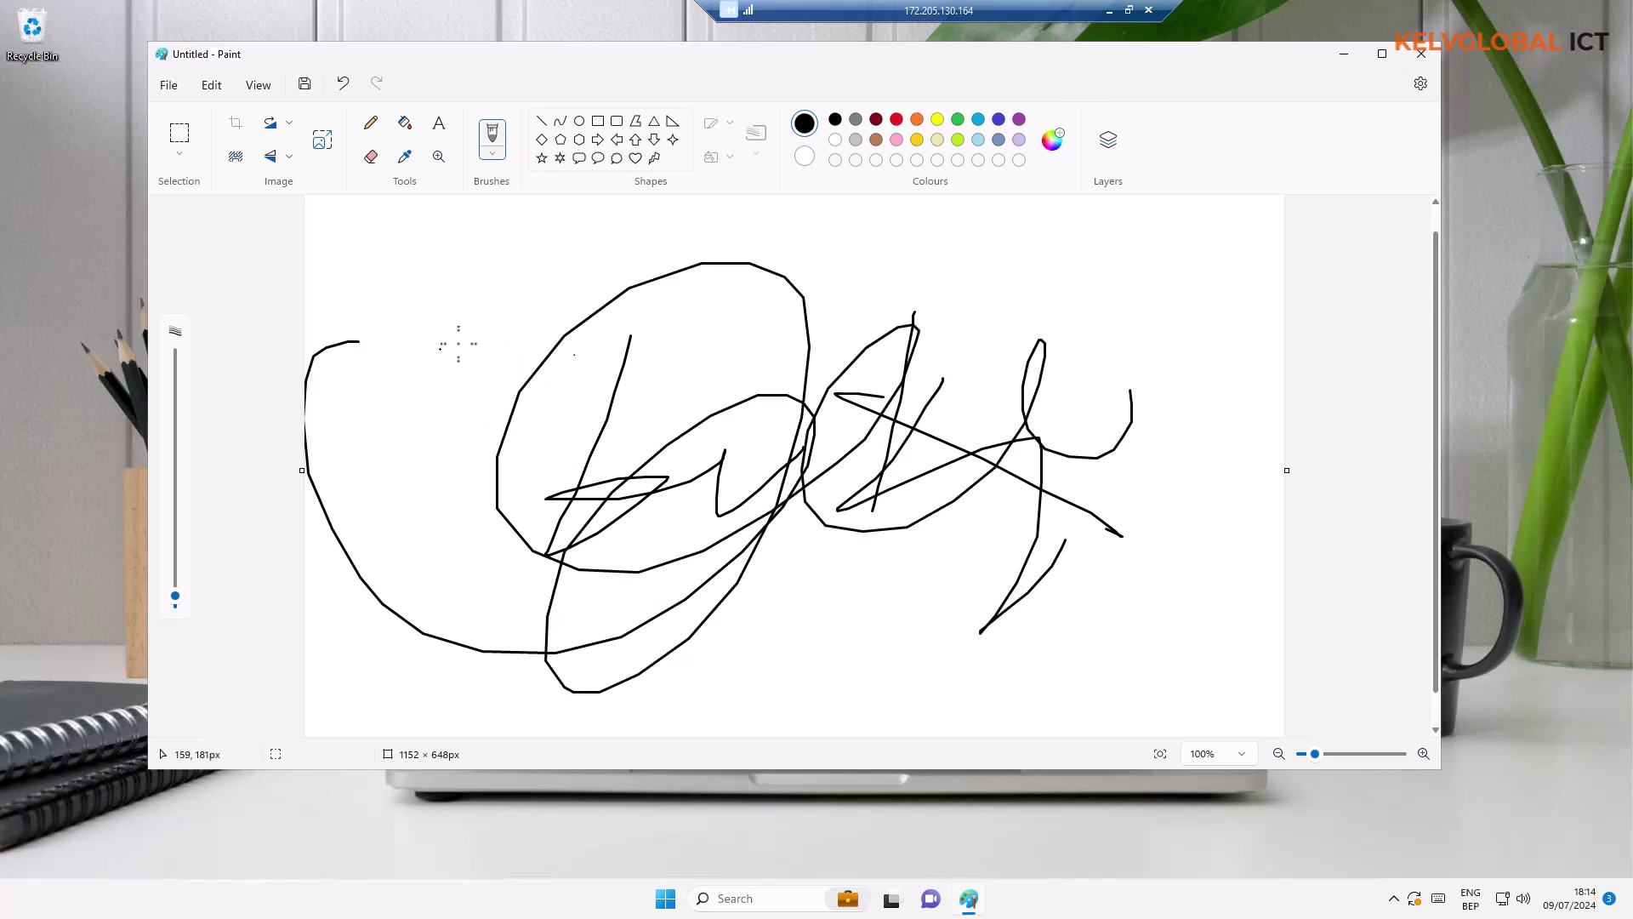
Open 'White Gray Photo Work Quotes Desktop Wallpaper.png' from Downloads without saving the scribbles
{"action": "left_click", "coordinate": [175, 85]}
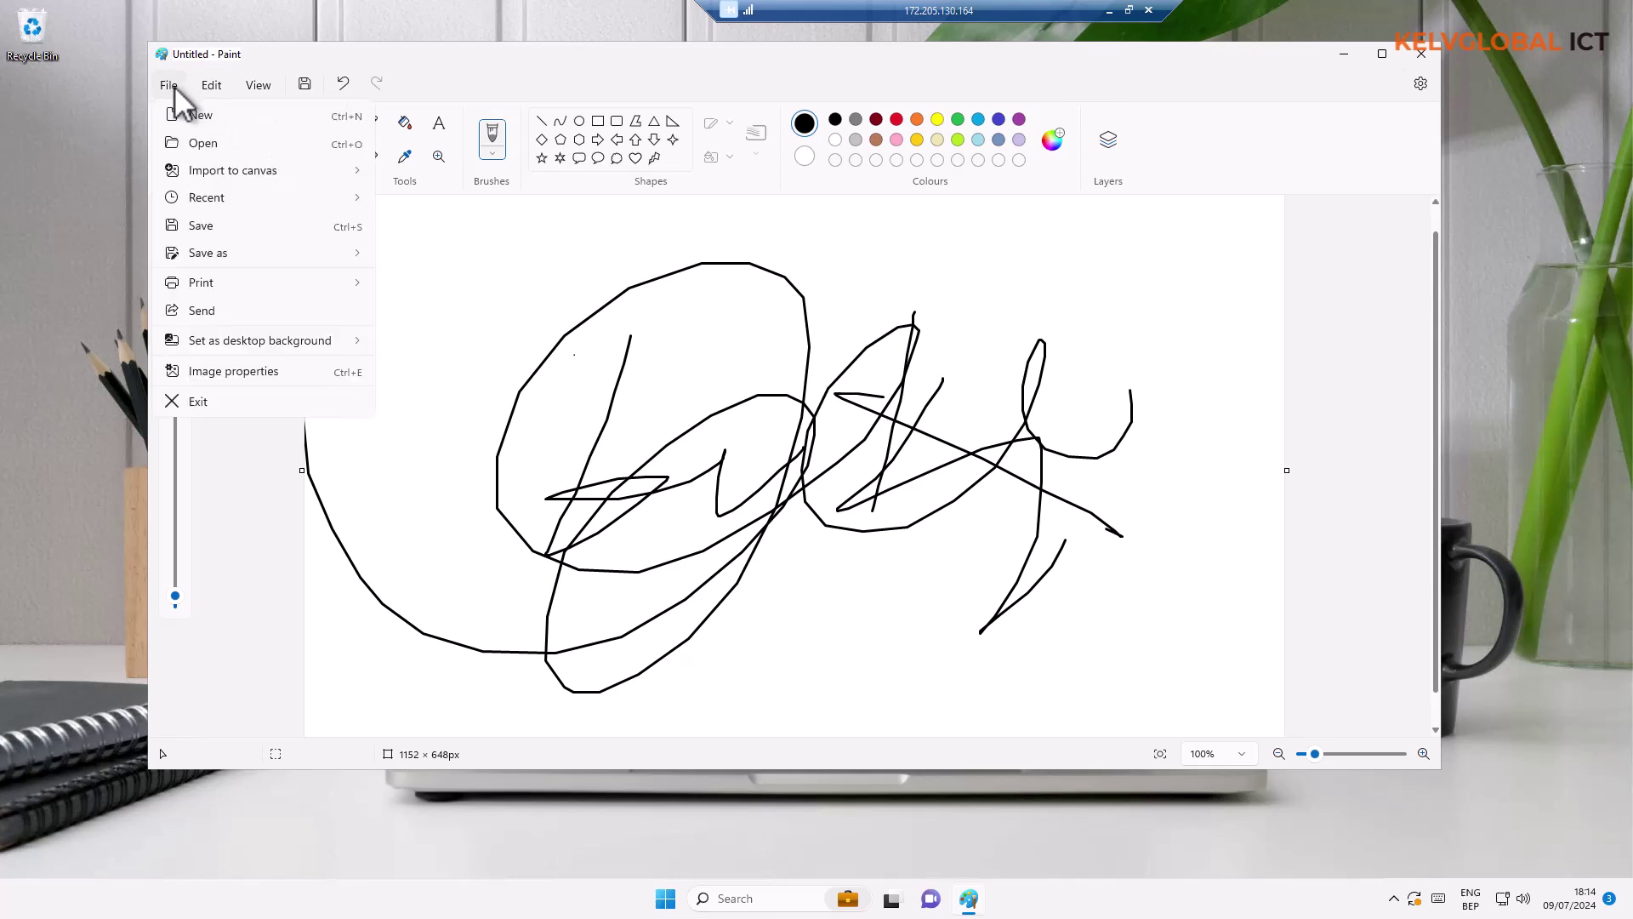
{"action": "left_click", "coordinate": [222, 141]}
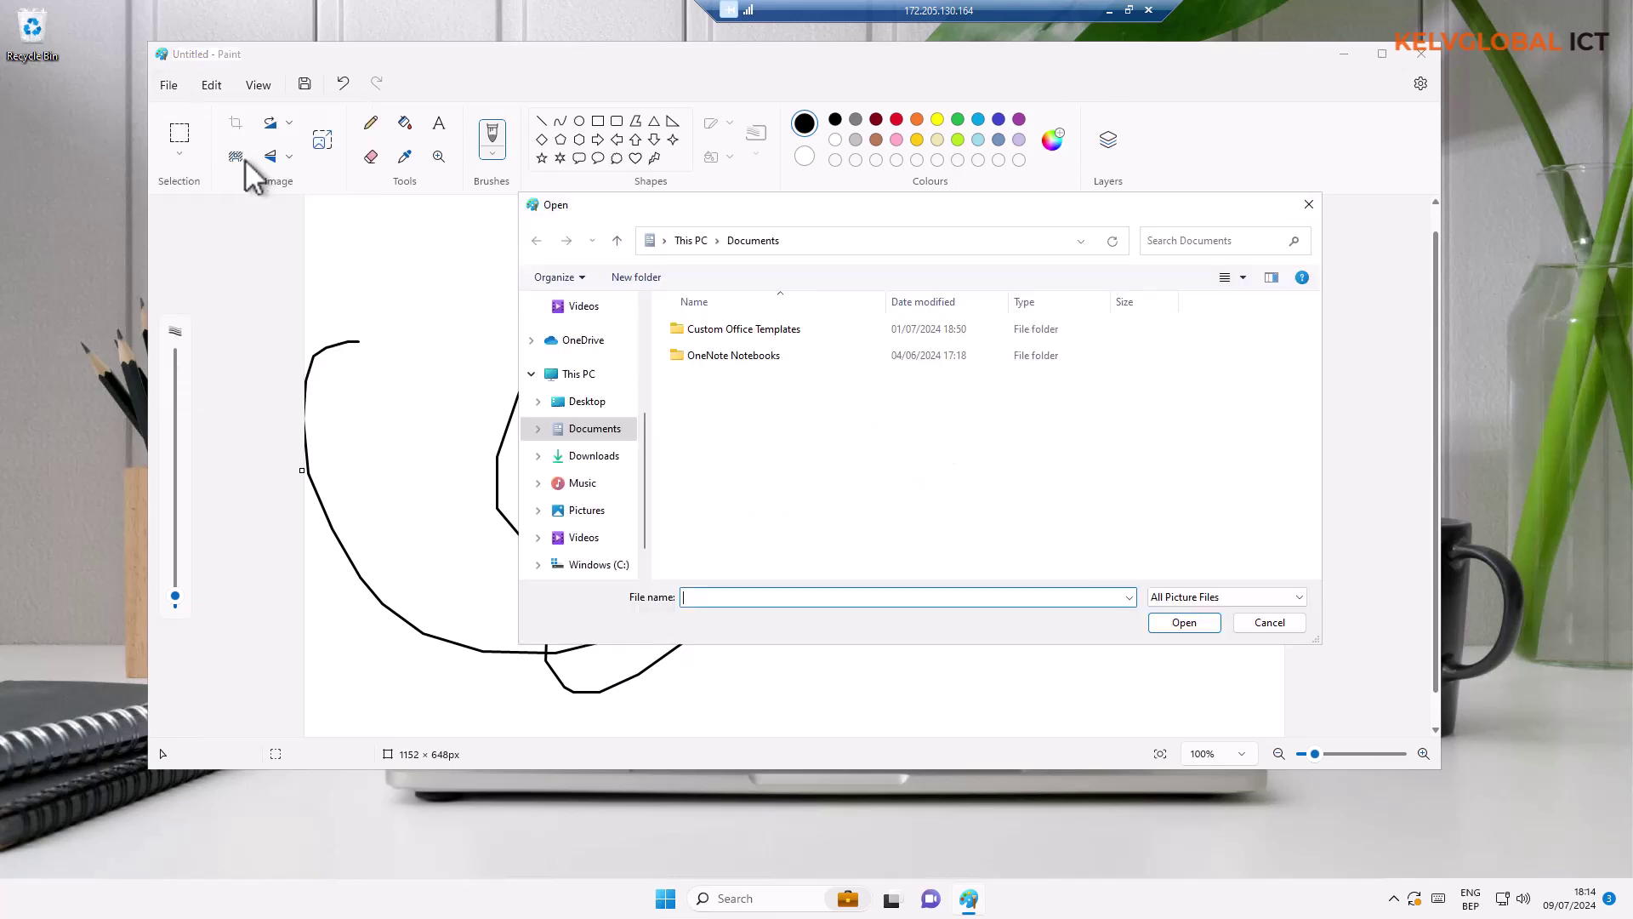
{"action": "left_click", "coordinate": [594, 456]}
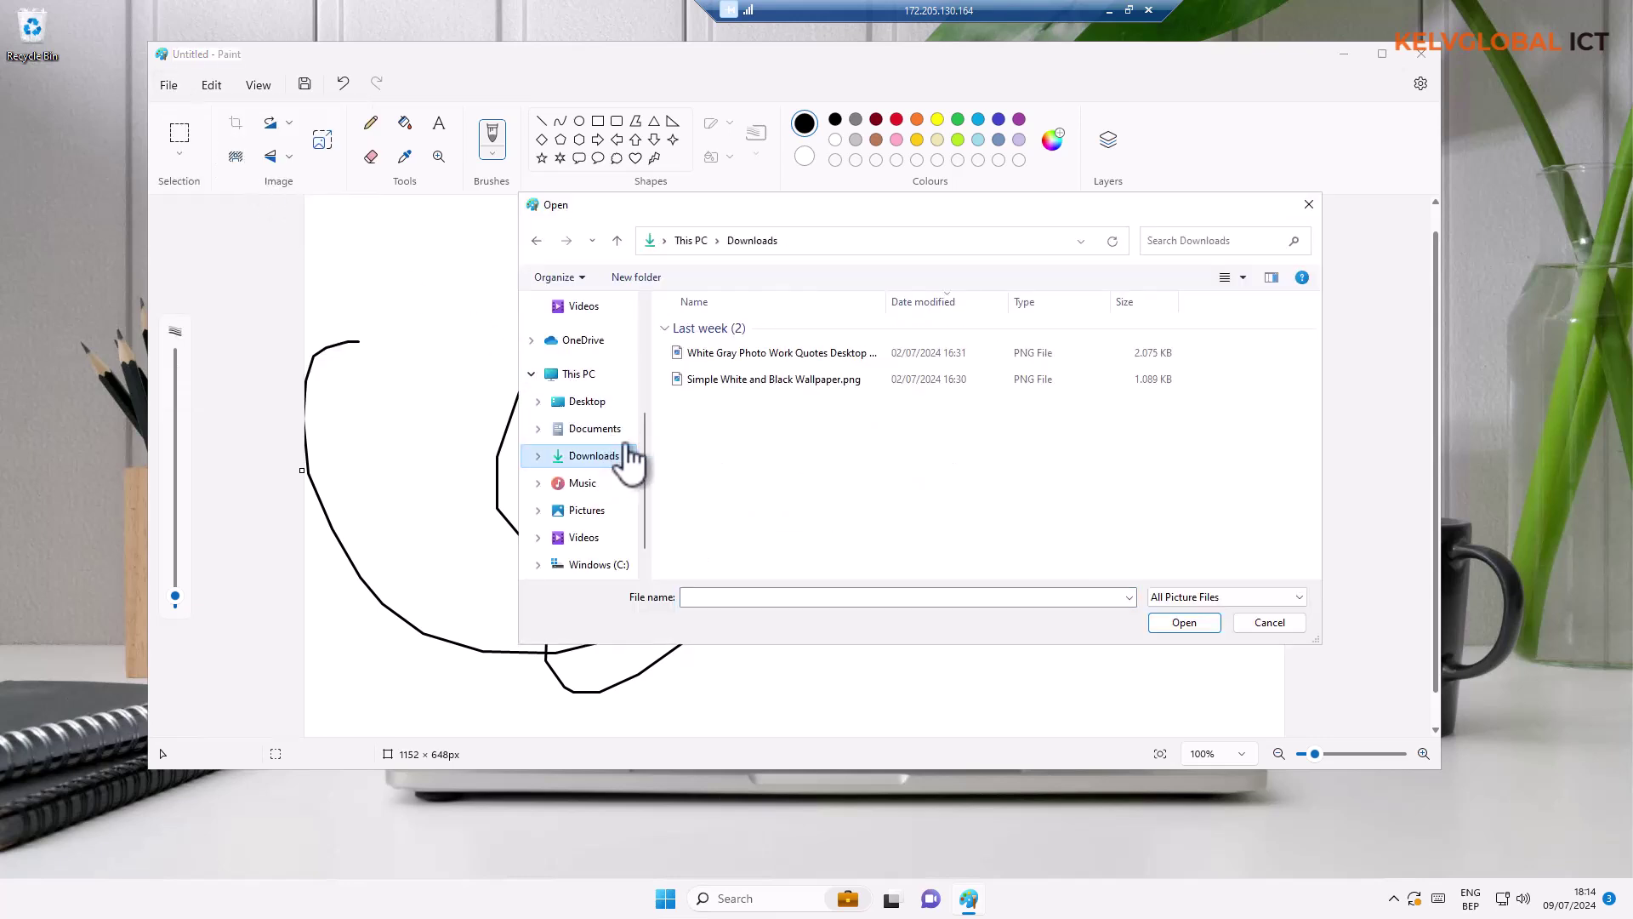
{"action": "left_click", "coordinate": [774, 354]}
{"action": "left_click", "coordinate": [1184, 622]}
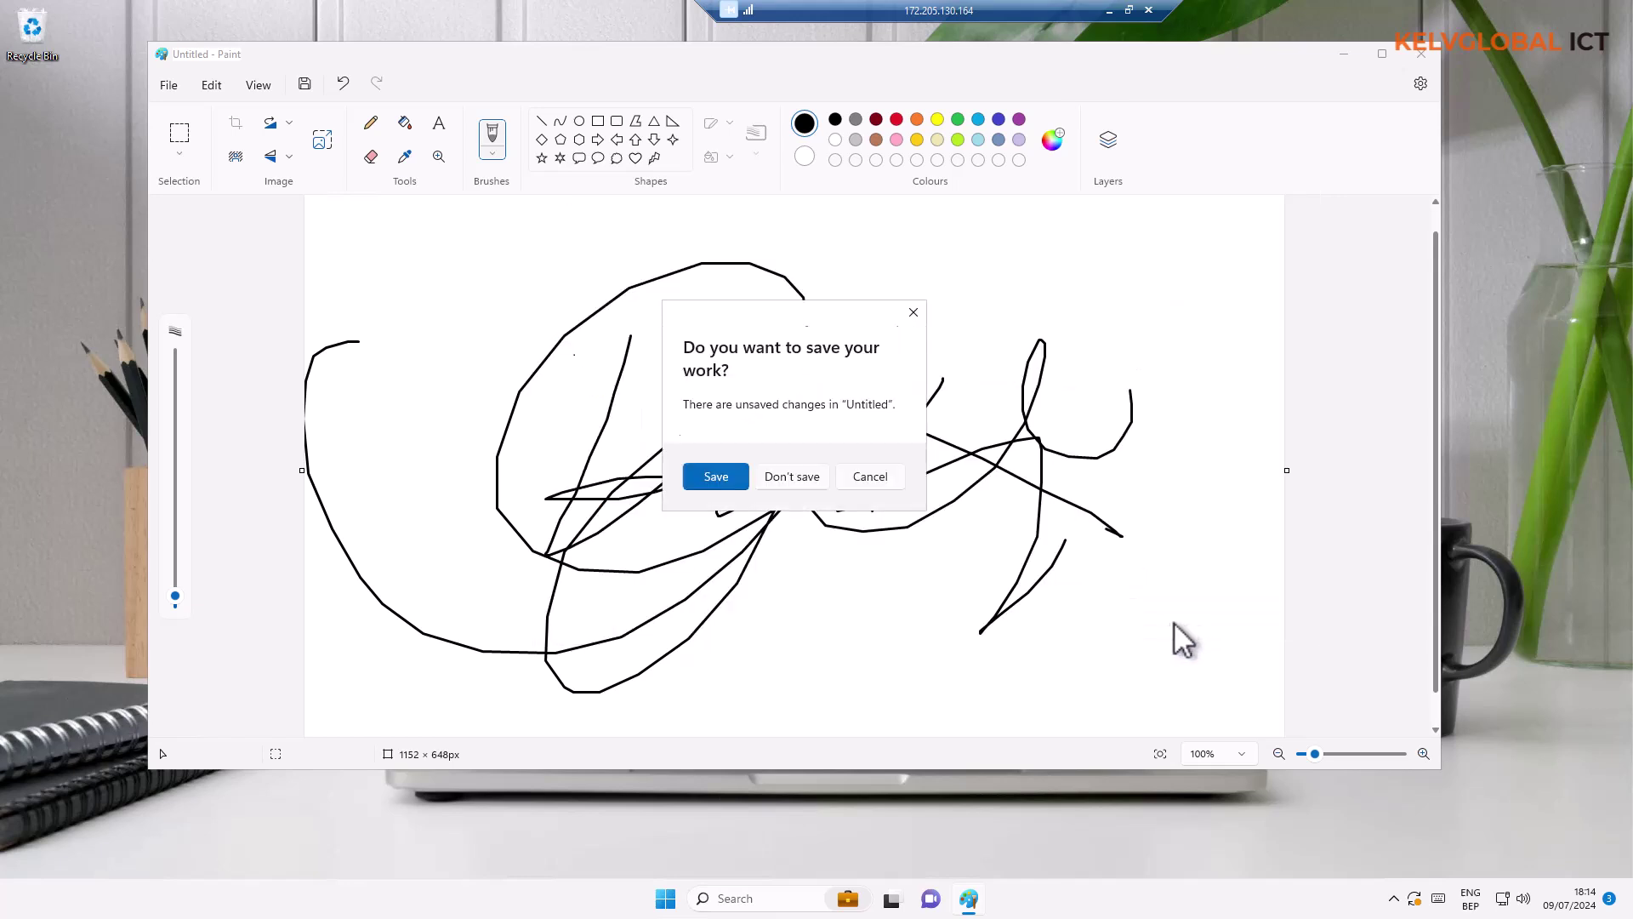
{"action": "left_click", "coordinate": [781, 481]}
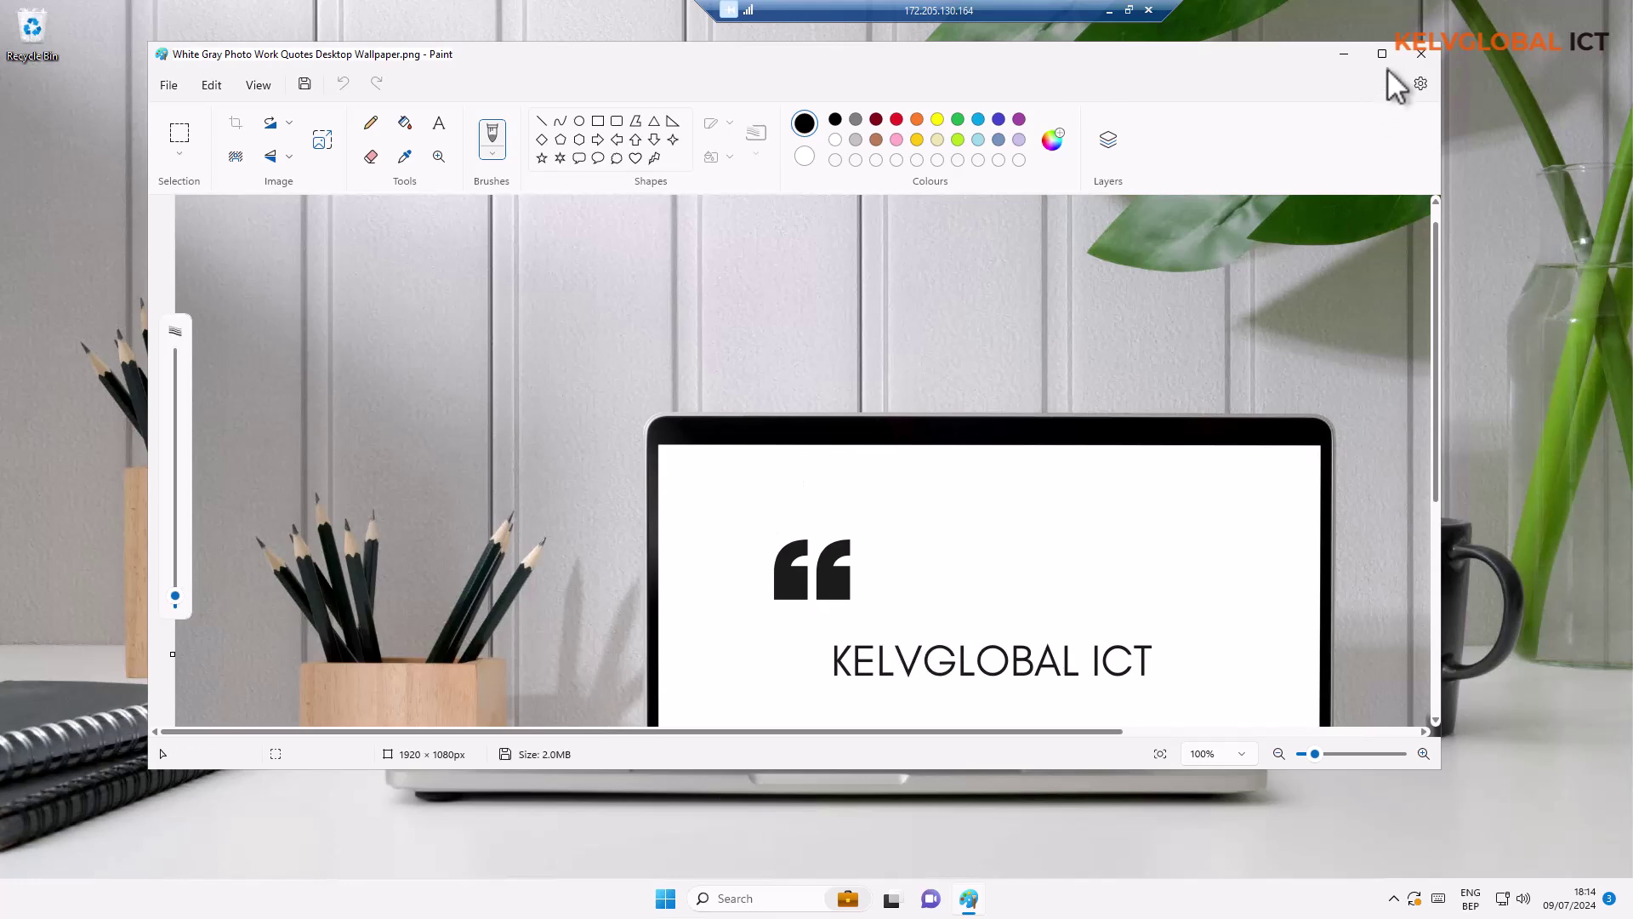
Maximize the Paint window to show the 1920 × 1080 wallpaper
{"action": "left_click", "coordinate": [1382, 53]}
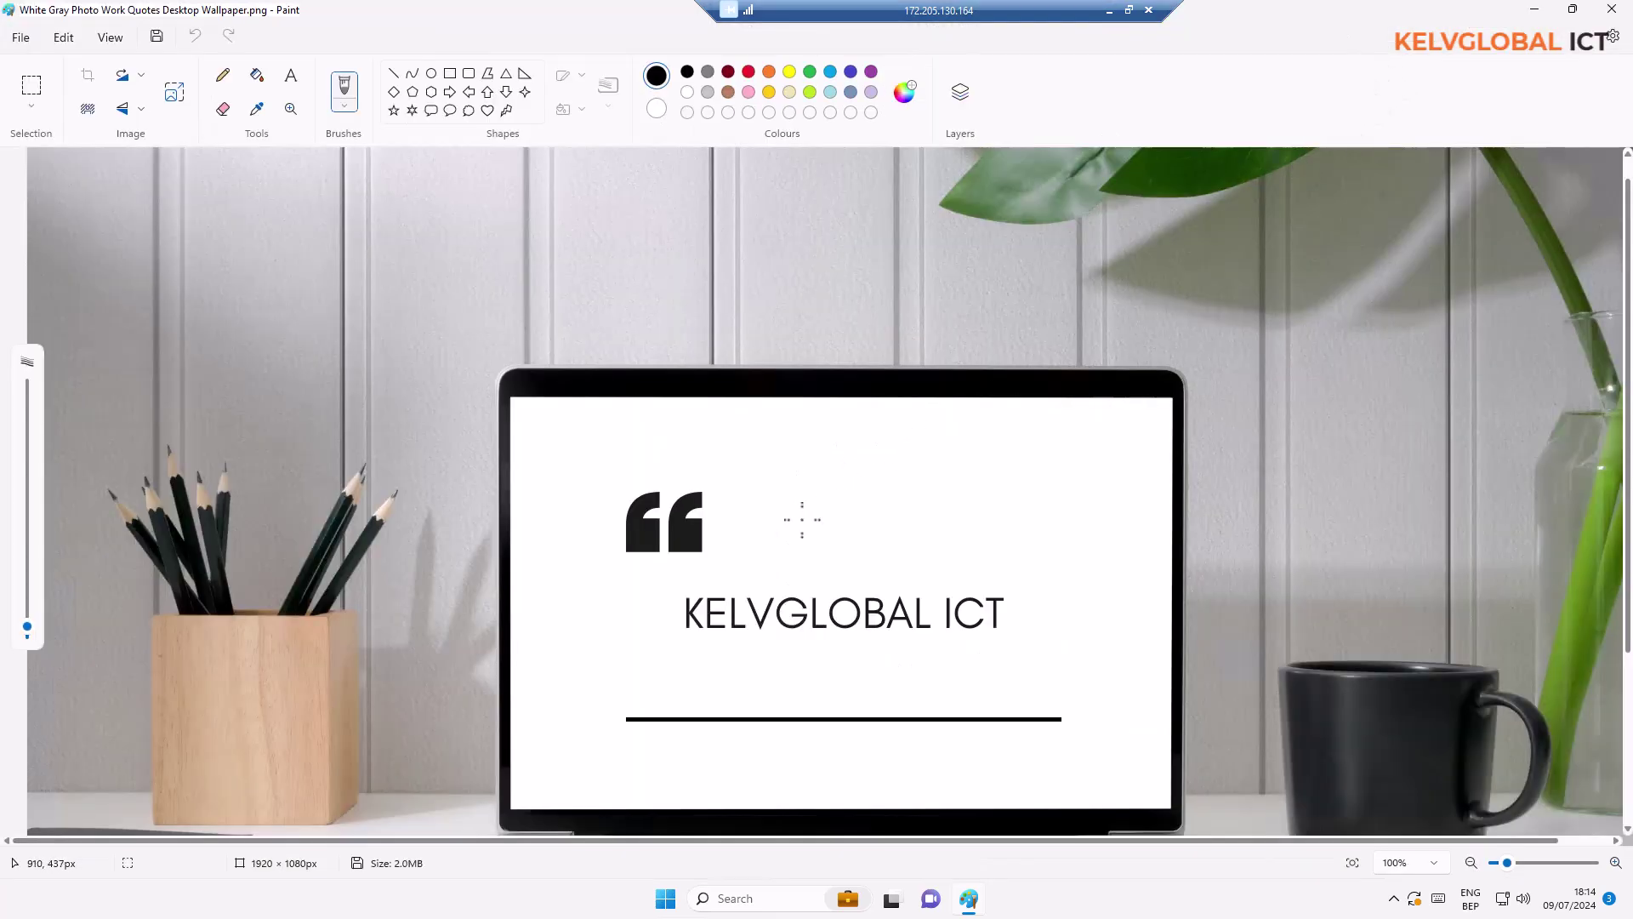
{"action": "scroll", "coordinate": [804, 515], "scroll_direction": "down", "scroll_amount": 3}
{"action": "scroll", "coordinate": [603, 628], "scroll_direction": "up", "scroll_amount": 3}
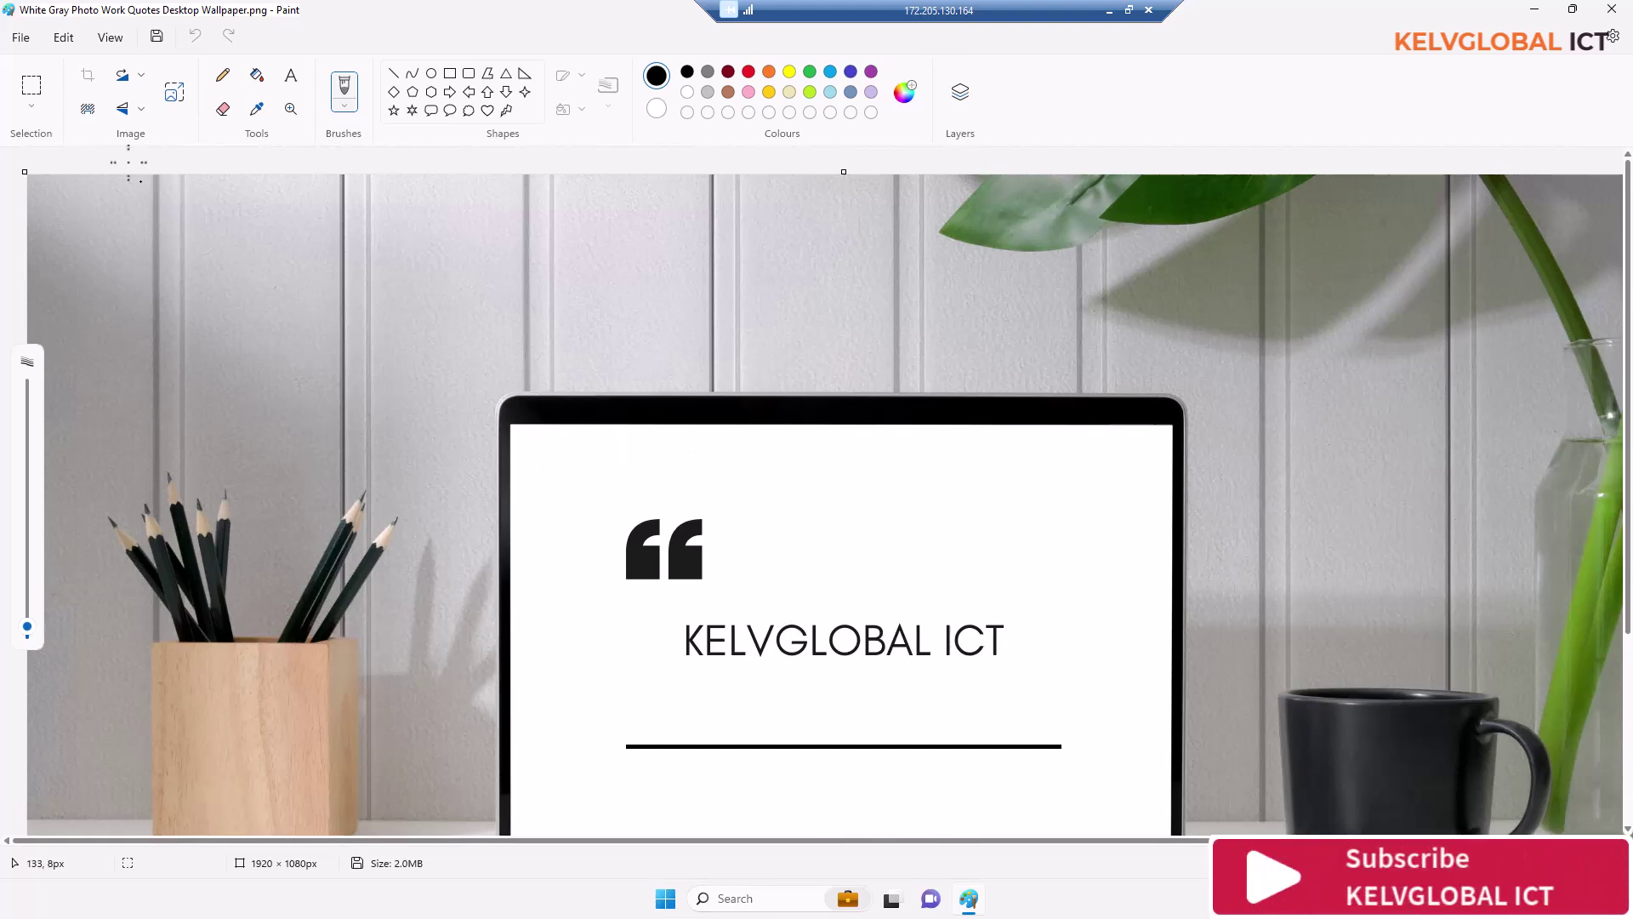
{"action": "left_click", "coordinate": [26, 35]}
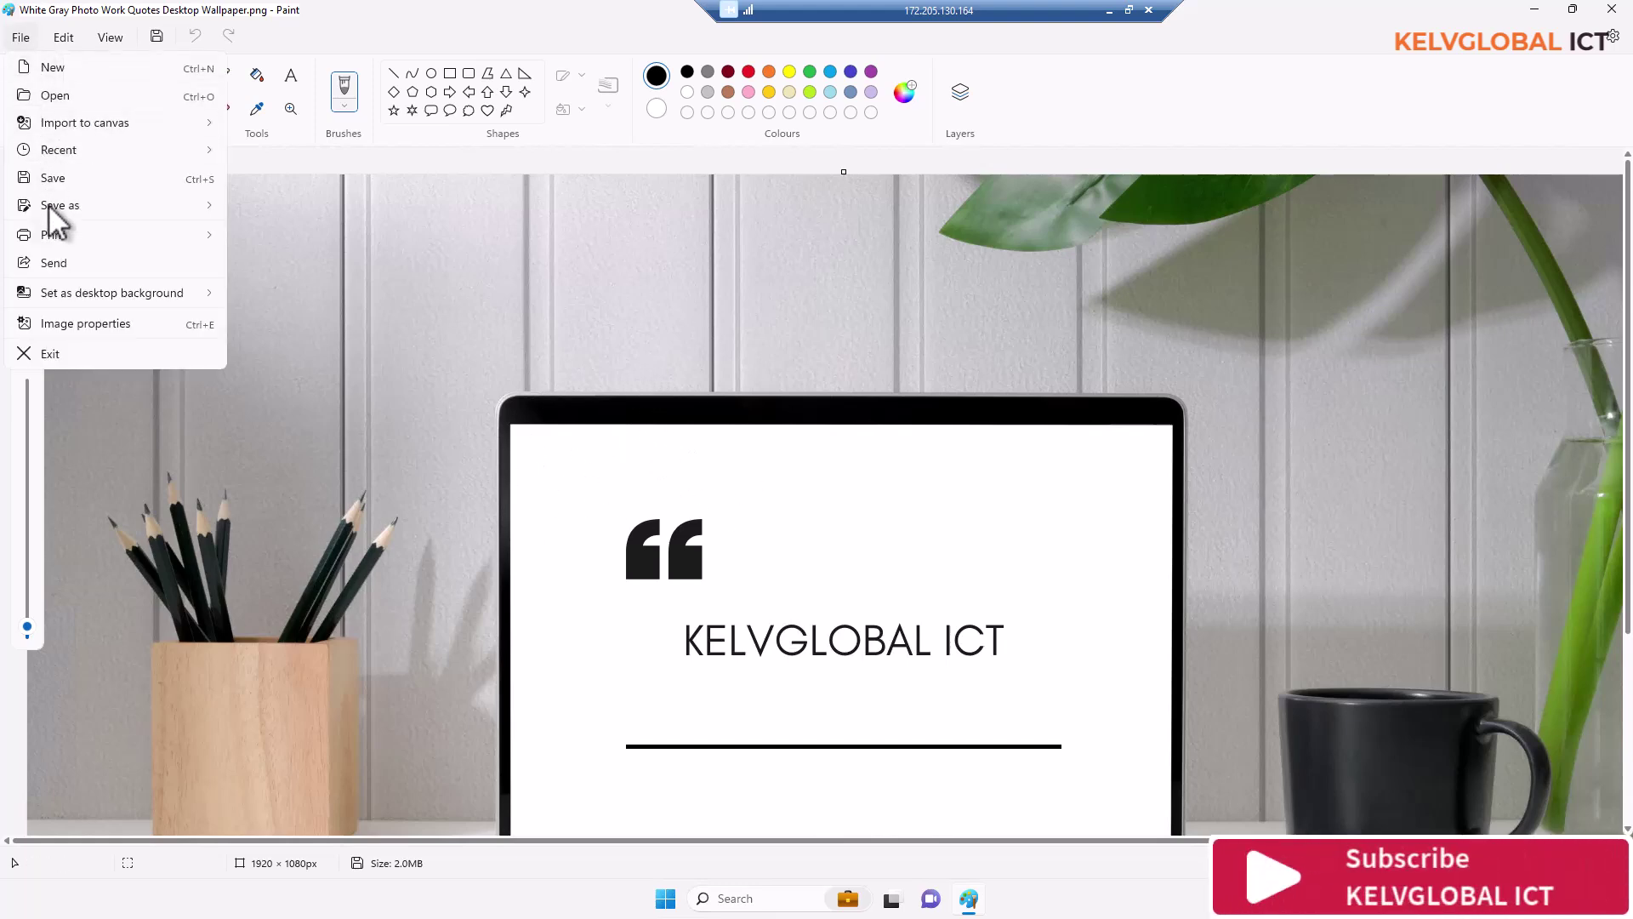
{"action": "mouse_move", "coordinate": [63, 210]}
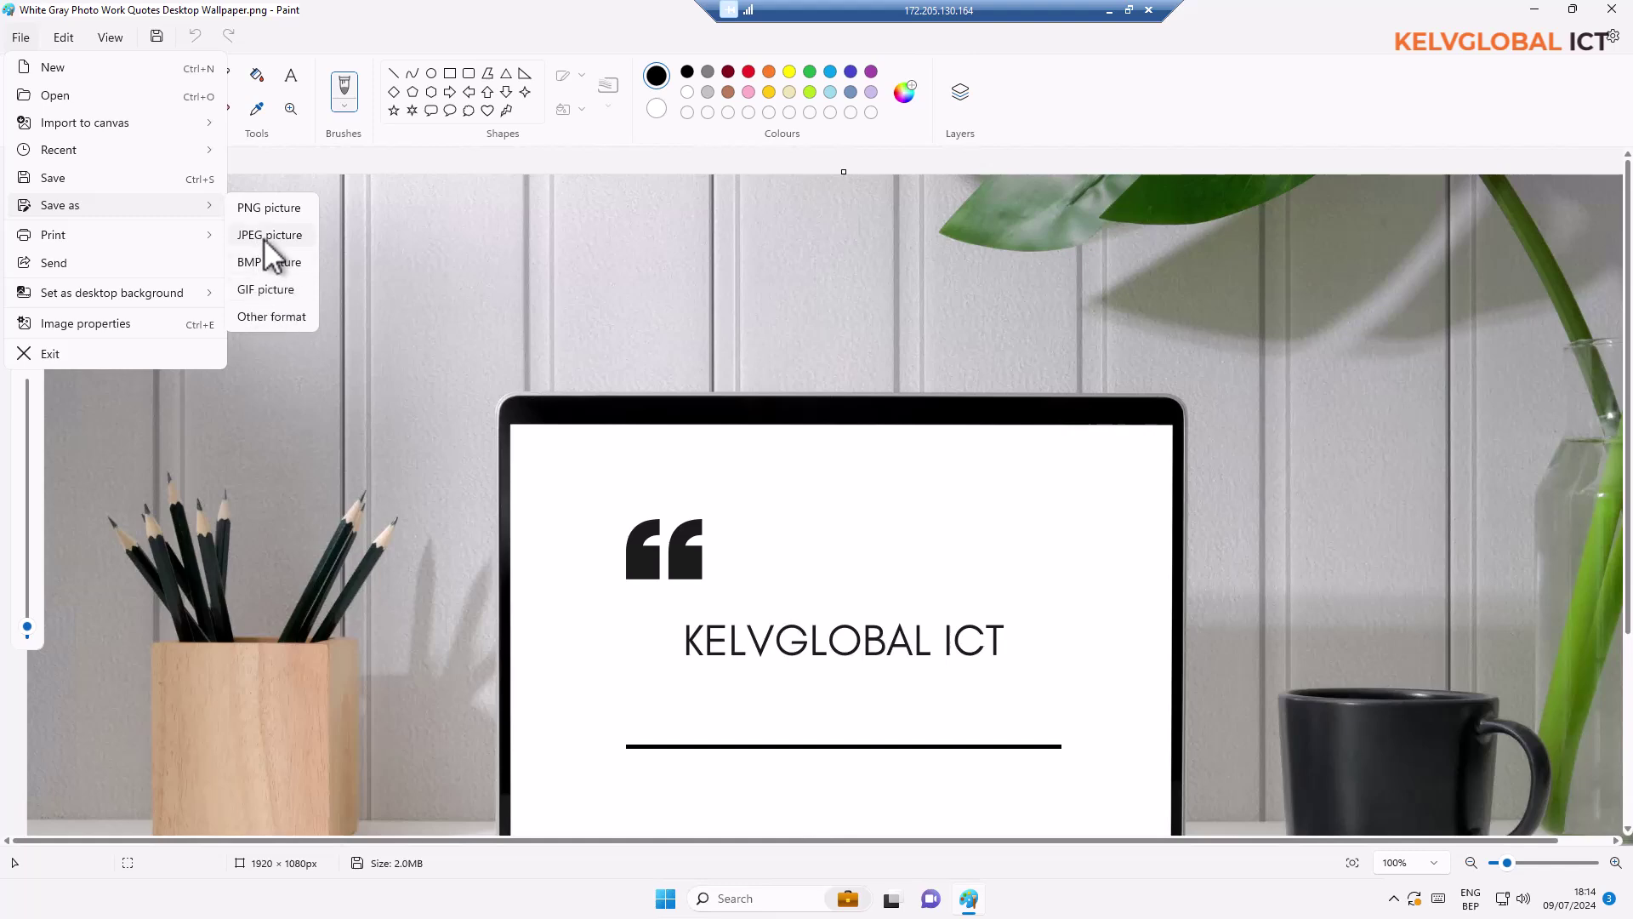
{"action": "left_click", "coordinate": [260, 318]}
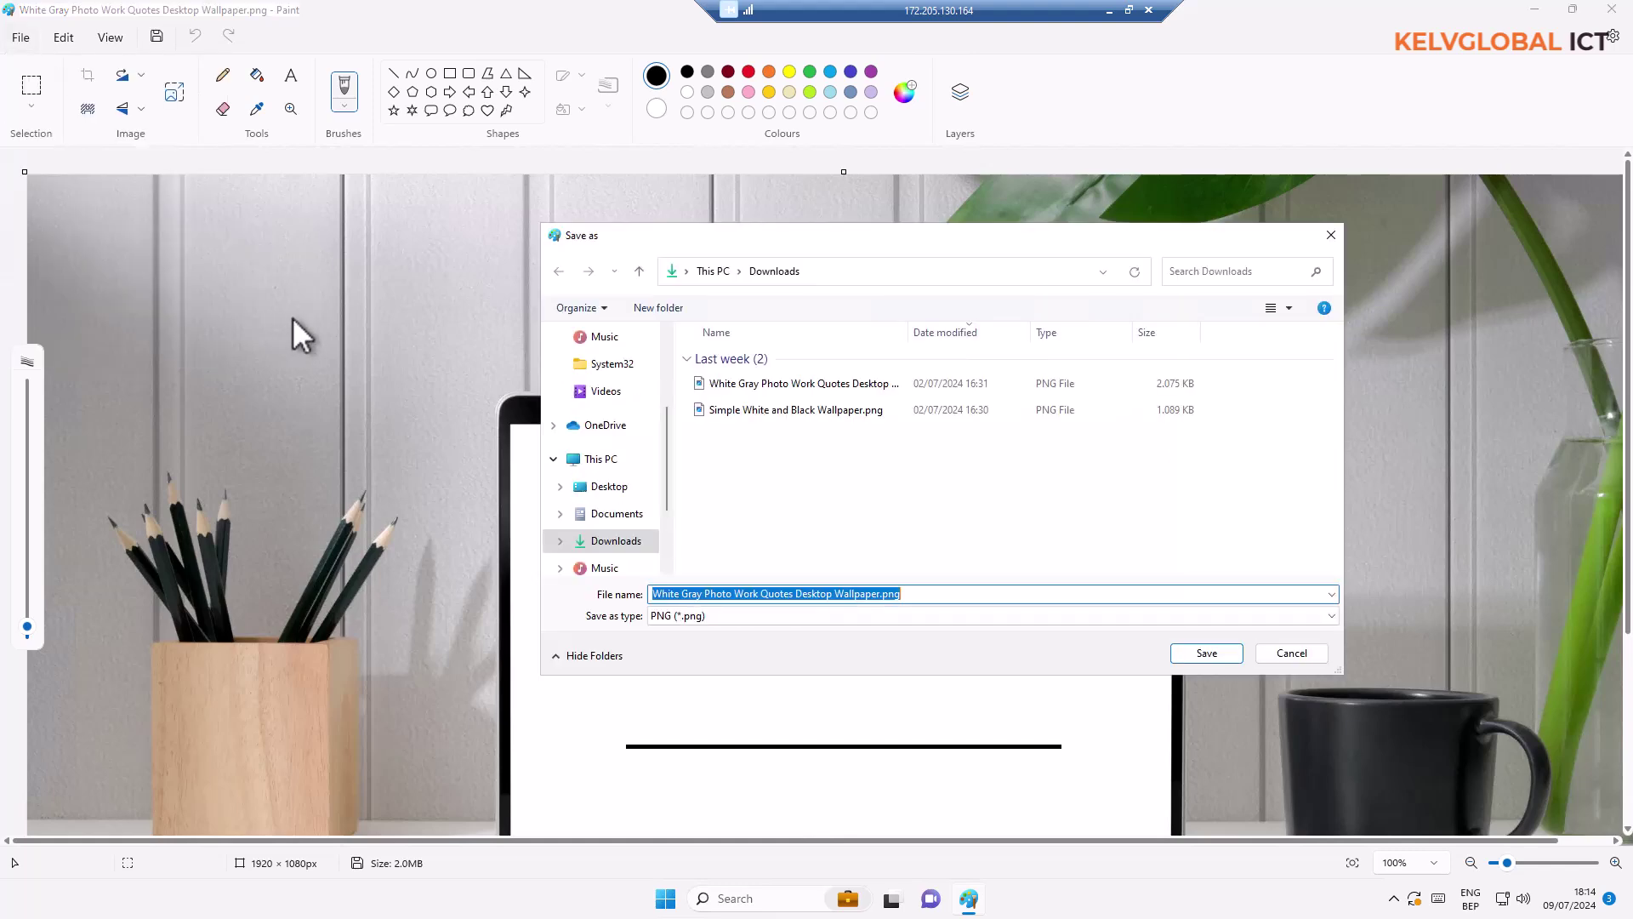
{"action": "left_click", "coordinate": [742, 615]}
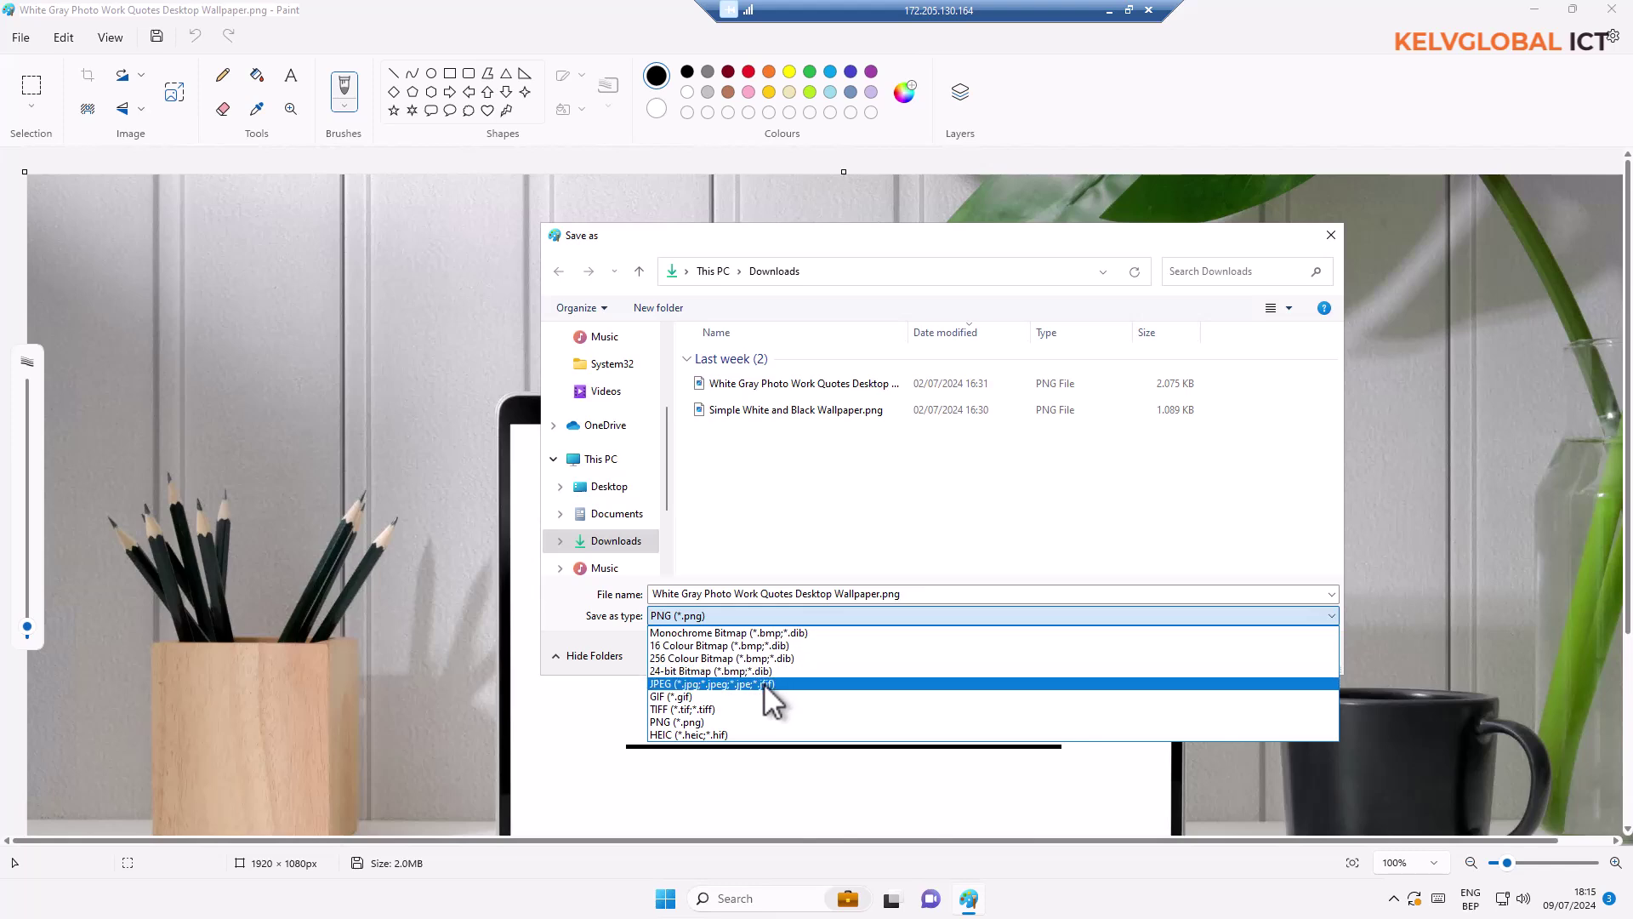
{"action": "left_click", "coordinate": [980, 534]}
{"action": "left_click", "coordinate": [1290, 653]}
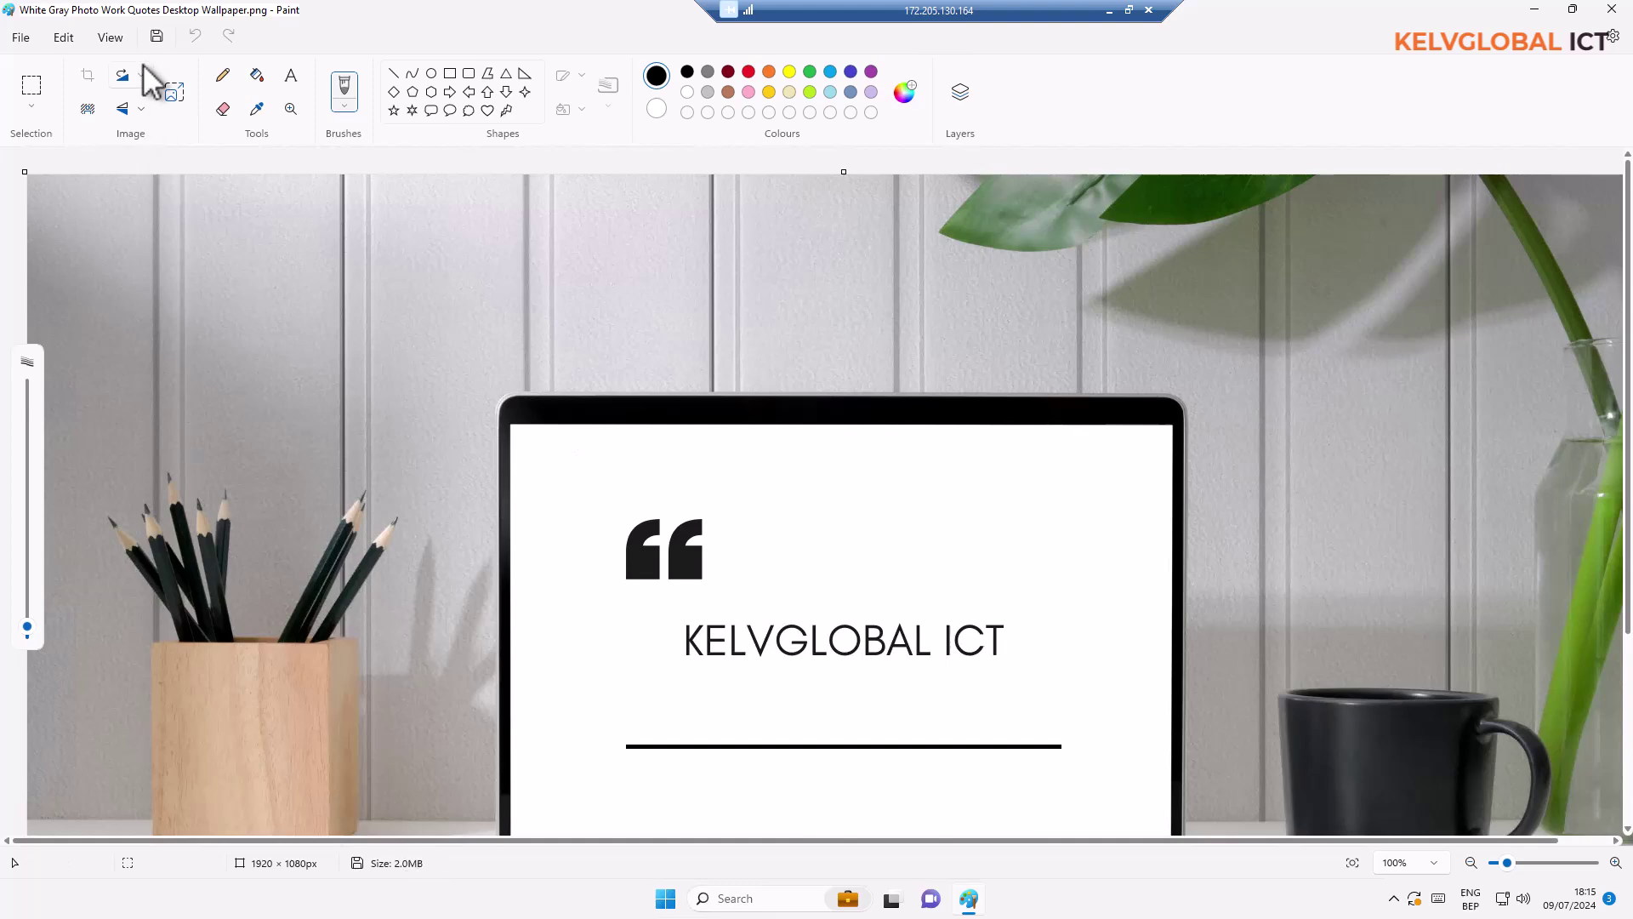
Resize the wallpaper by percentage, Horizontal 50 with aspect ratio kept, giving 960 × 540 px
{"action": "left_click", "coordinate": [174, 91]}
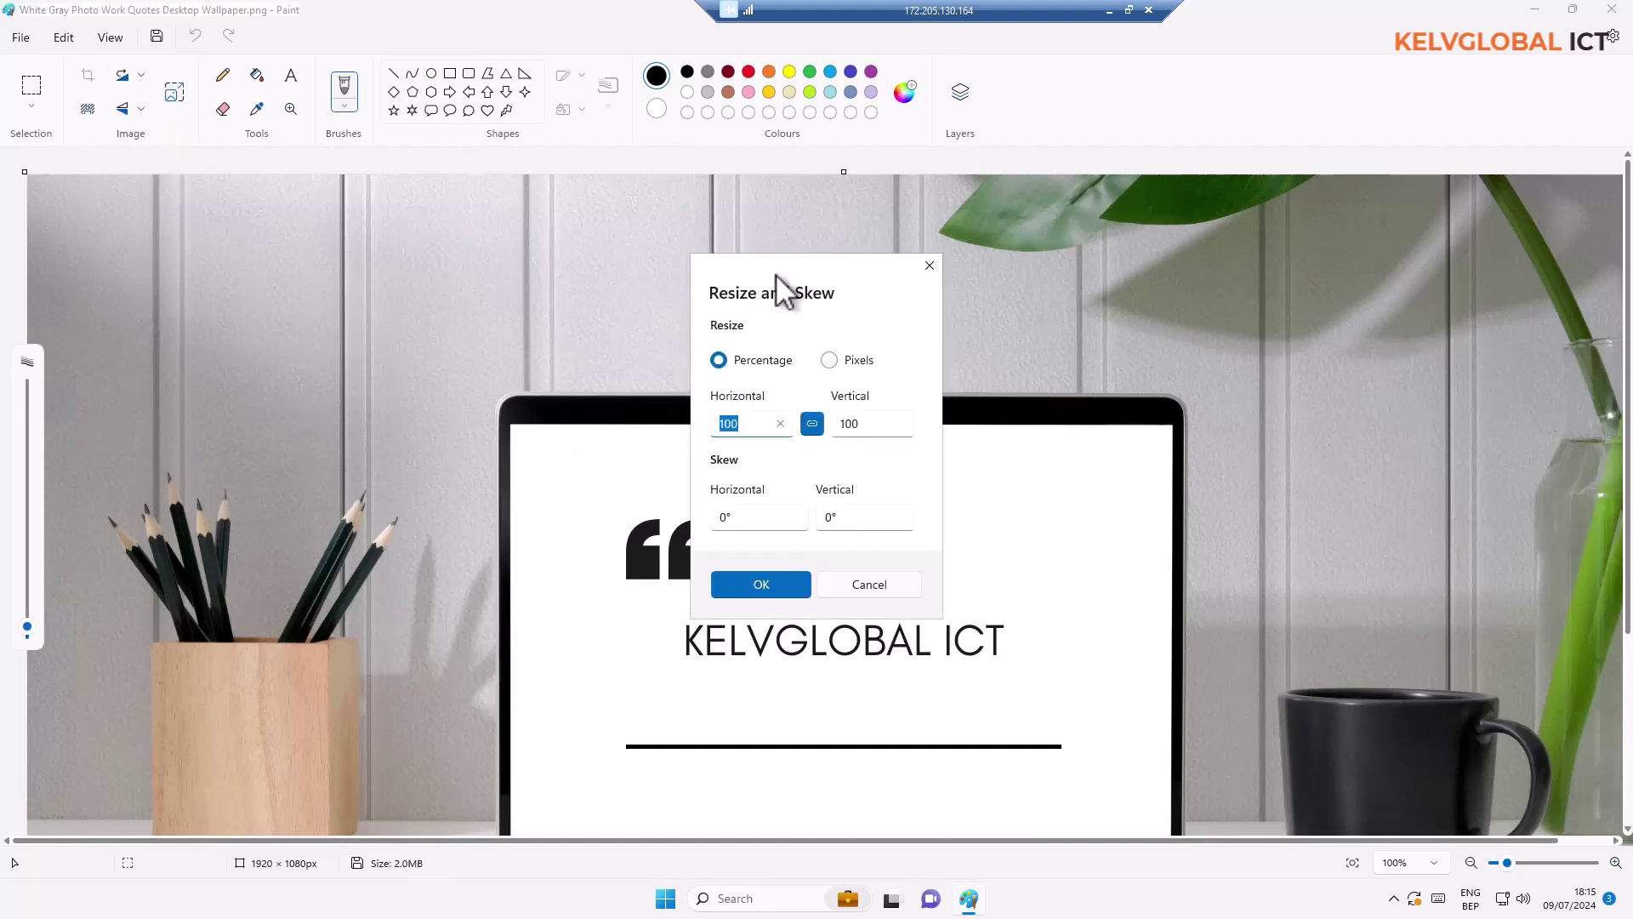
{"action": "left_click_drag", "start_coordinate": [772, 271], "coordinate": [600, 249]}
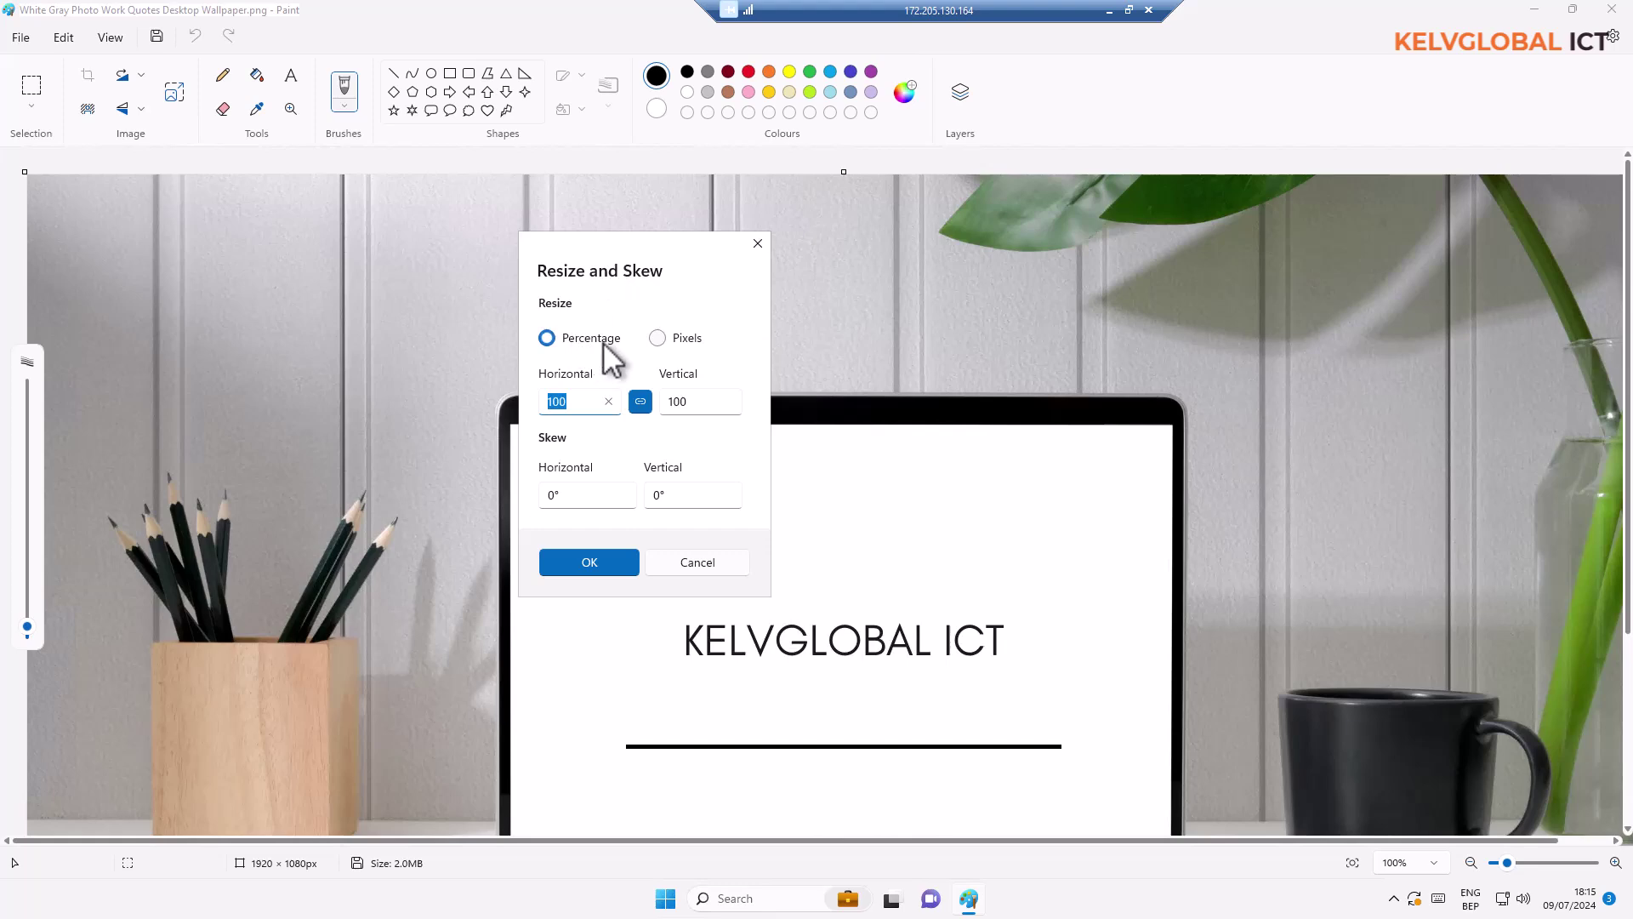
{"action": "left_click", "coordinate": [660, 339]}
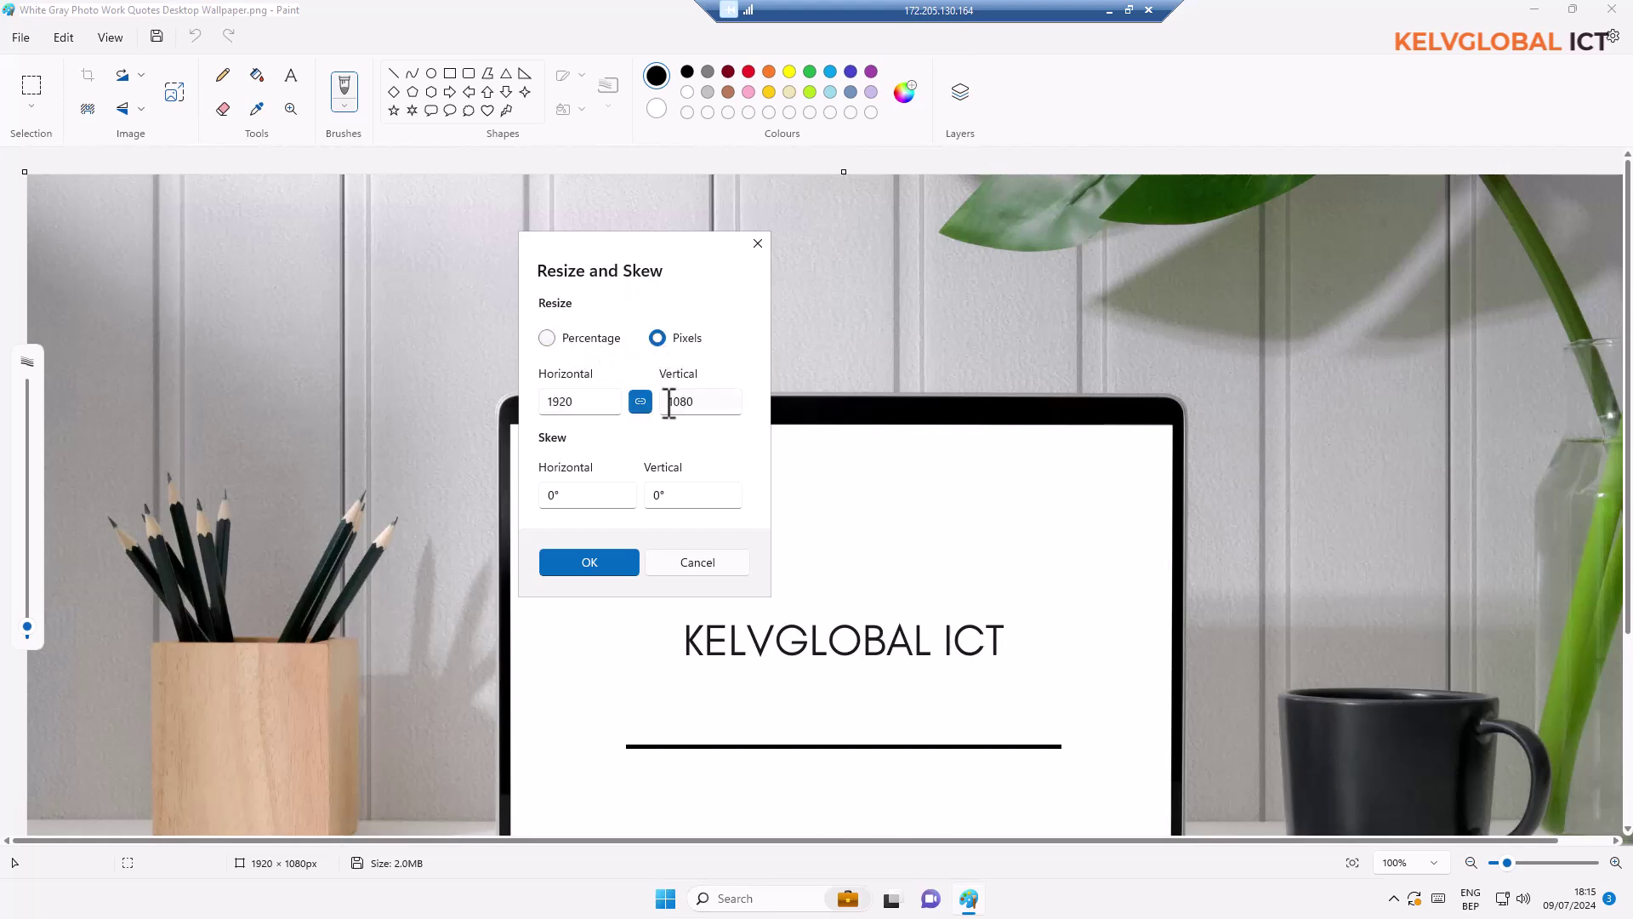
{"action": "left_click", "coordinate": [587, 340]}
{"action": "left_click", "coordinate": [554, 402]}
{"action": "left_click_drag", "start_coordinate": [572, 401], "coordinate": [541, 402]}
{"action": "type", "text": "50"}
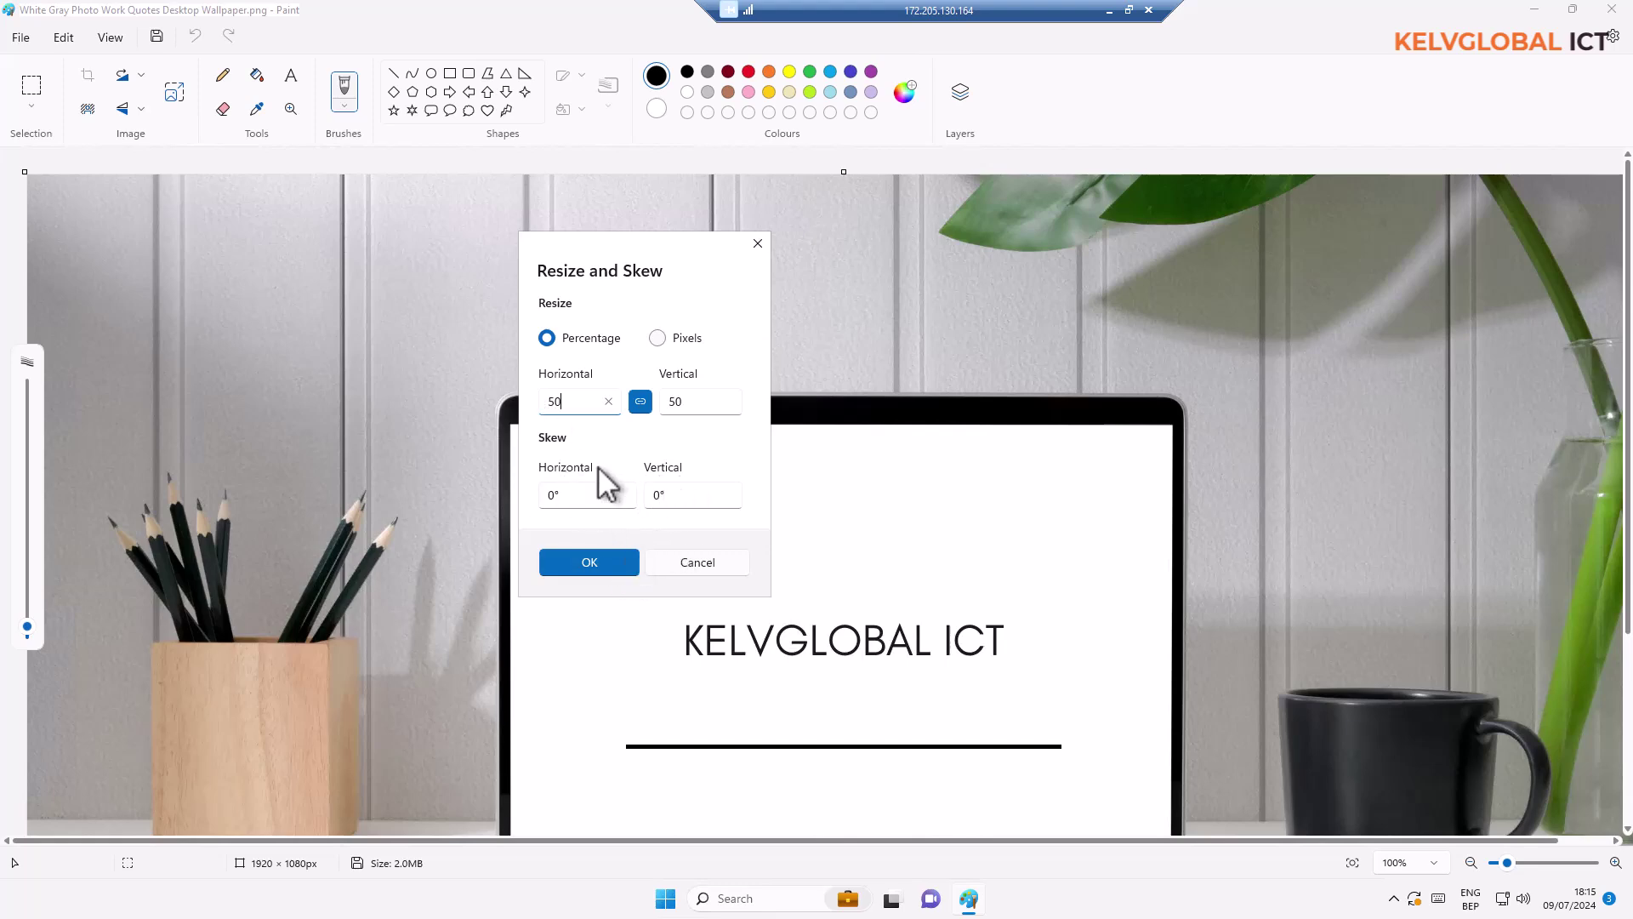
{"action": "left_click", "coordinate": [599, 563]}
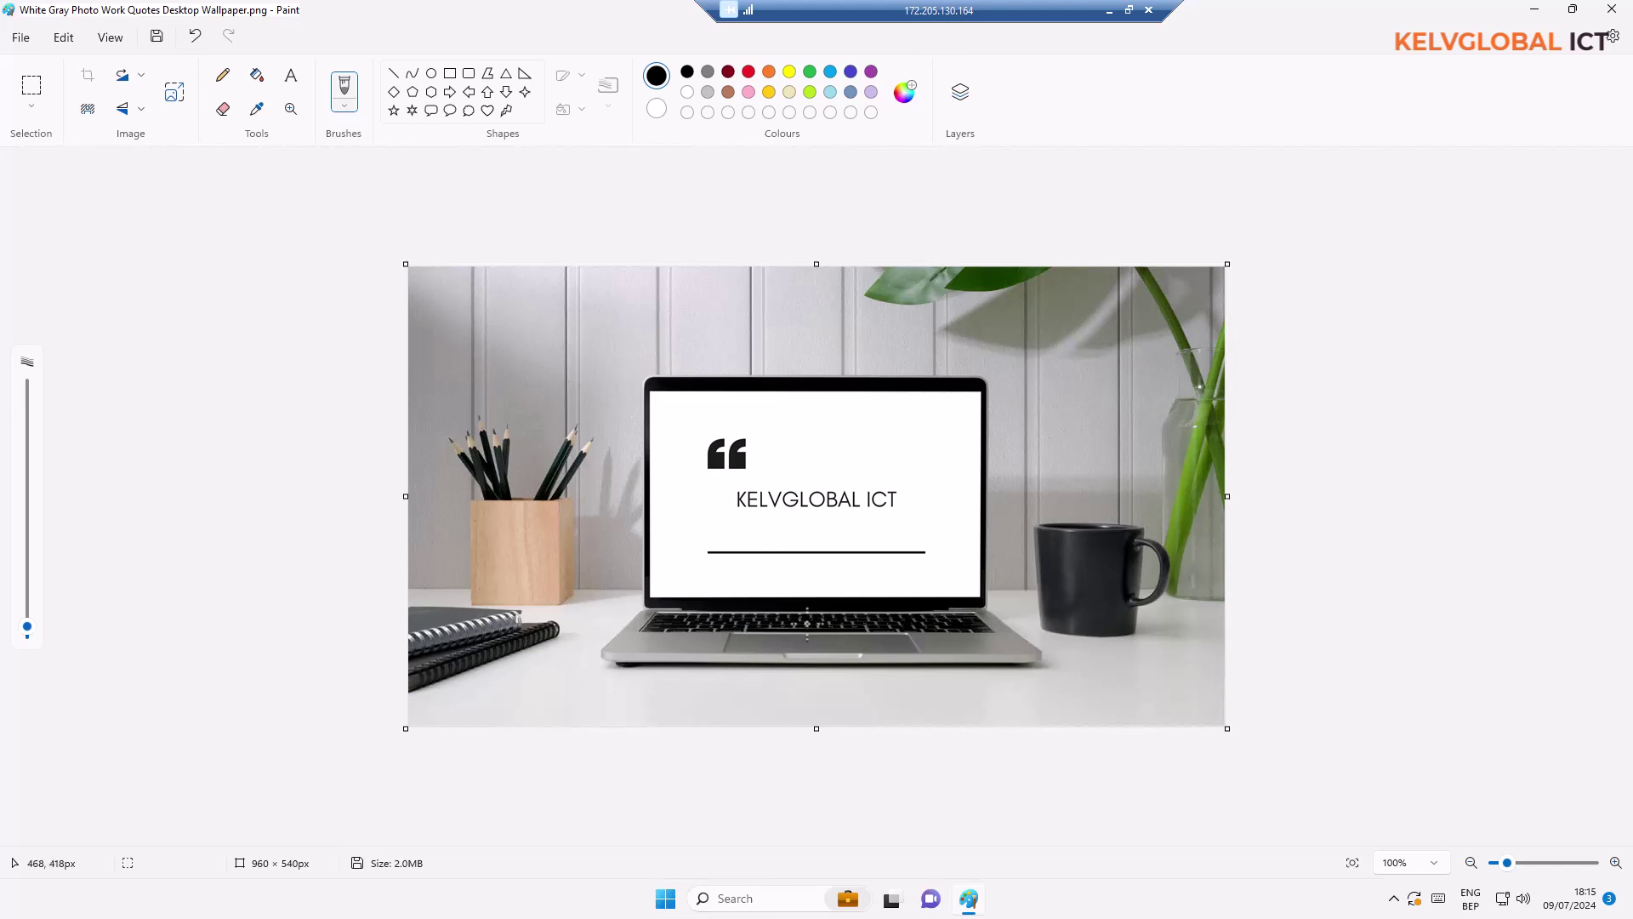
Save the resized wallpaper as a JPEG copy in Pictures, then open File Explorer with Win+E
{"action": "left_click", "coordinate": [20, 38]}
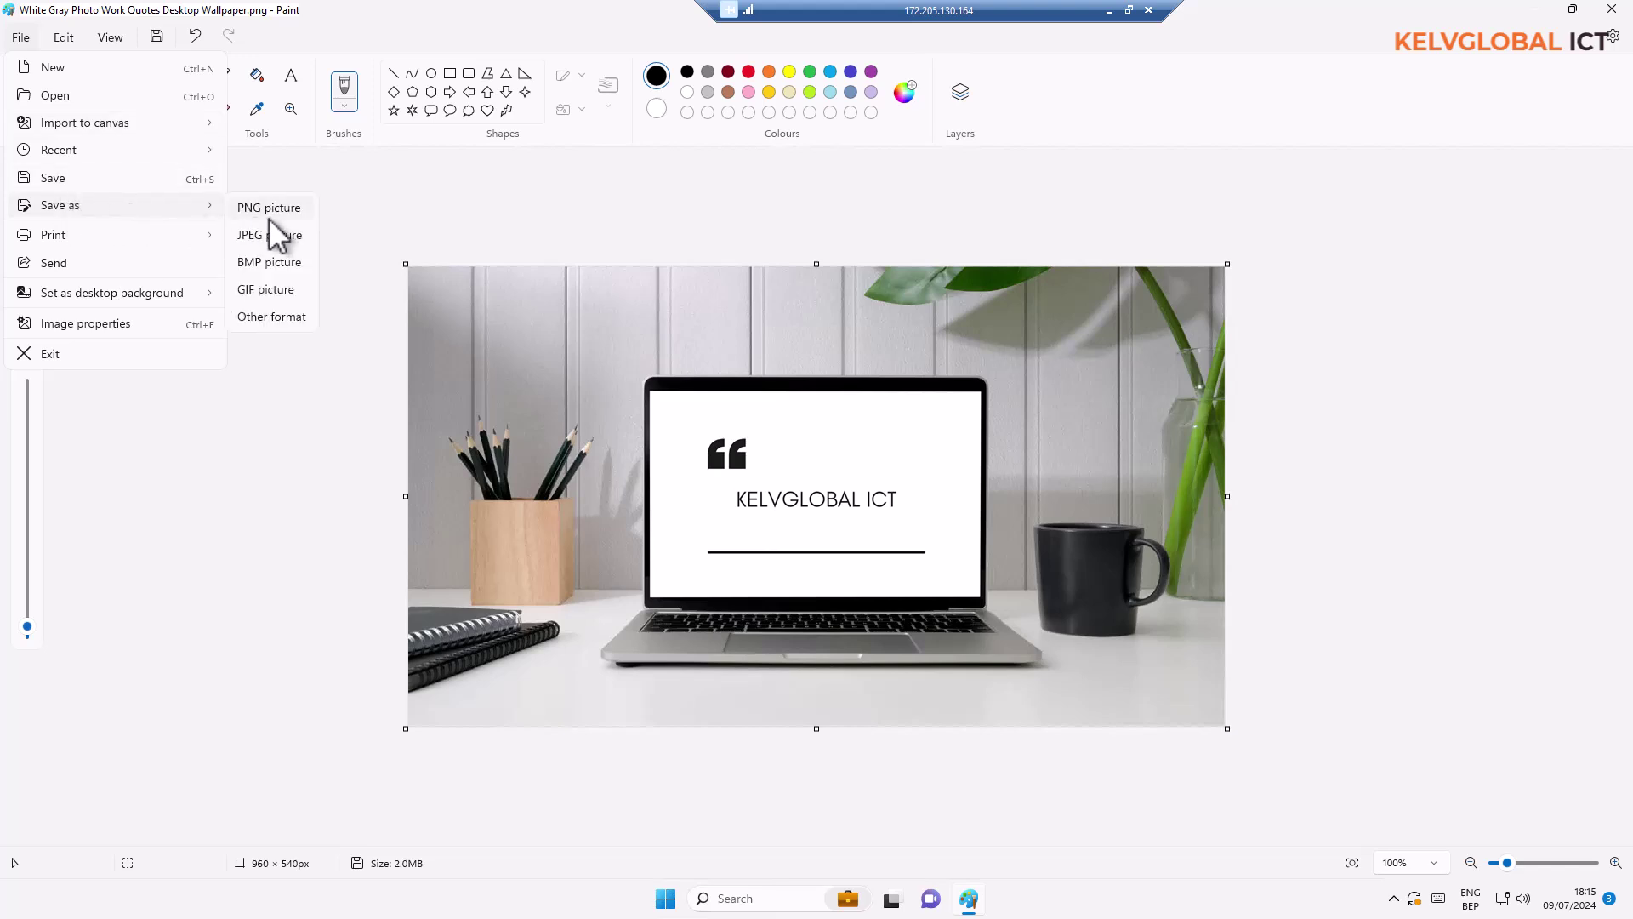
{"action": "left_click", "coordinate": [277, 209]}
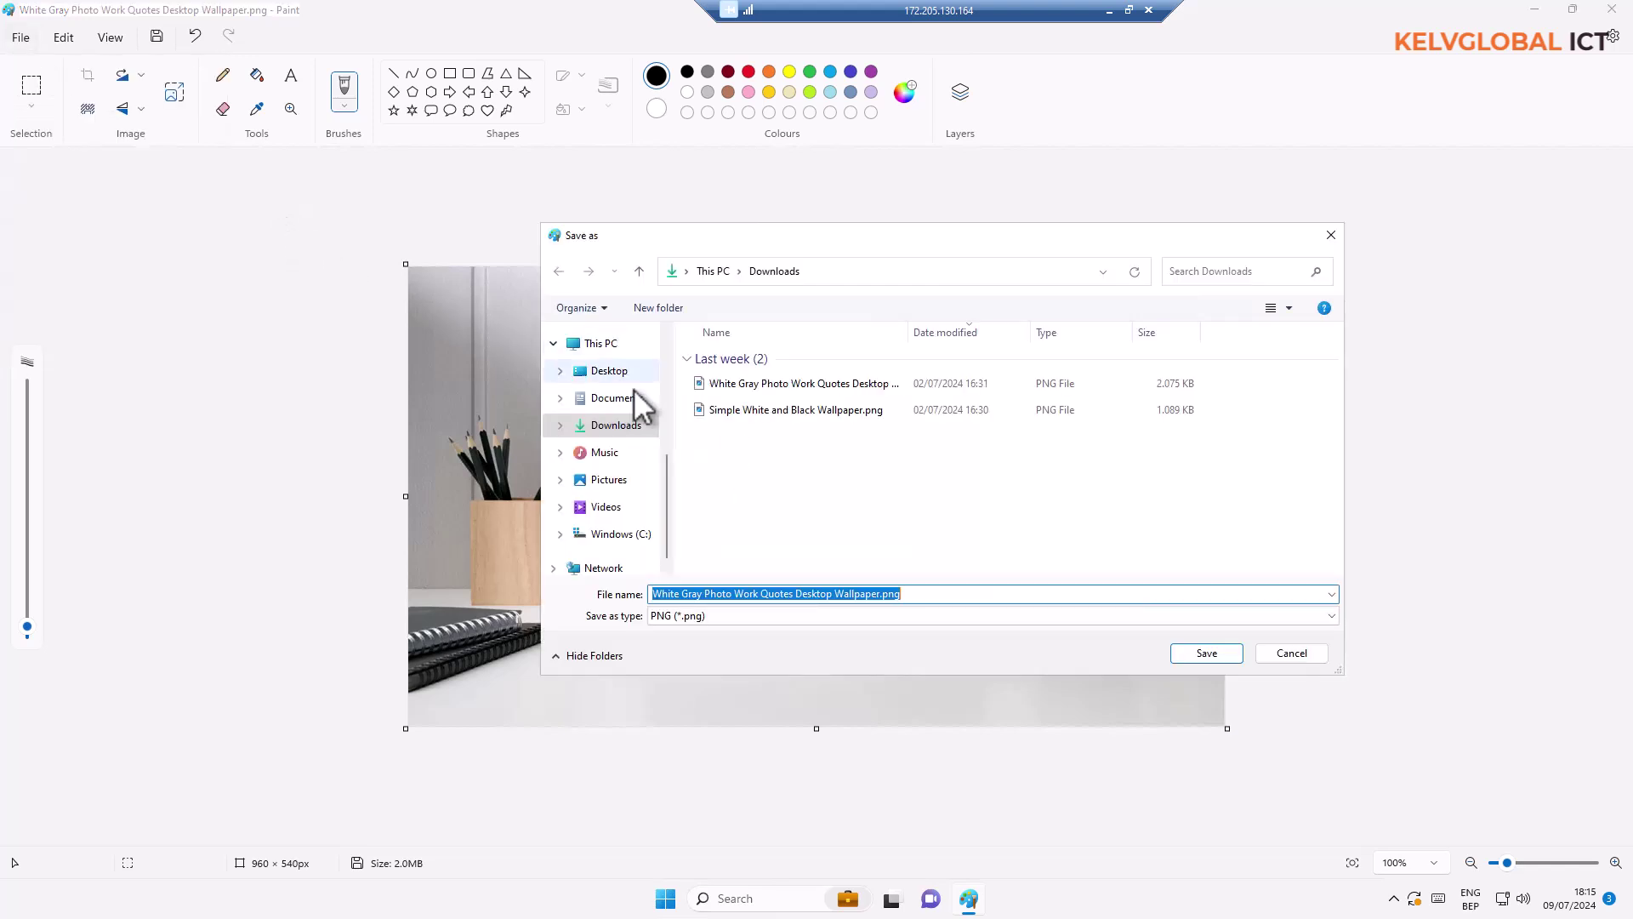
{"action": "double_click", "coordinate": [909, 331]}
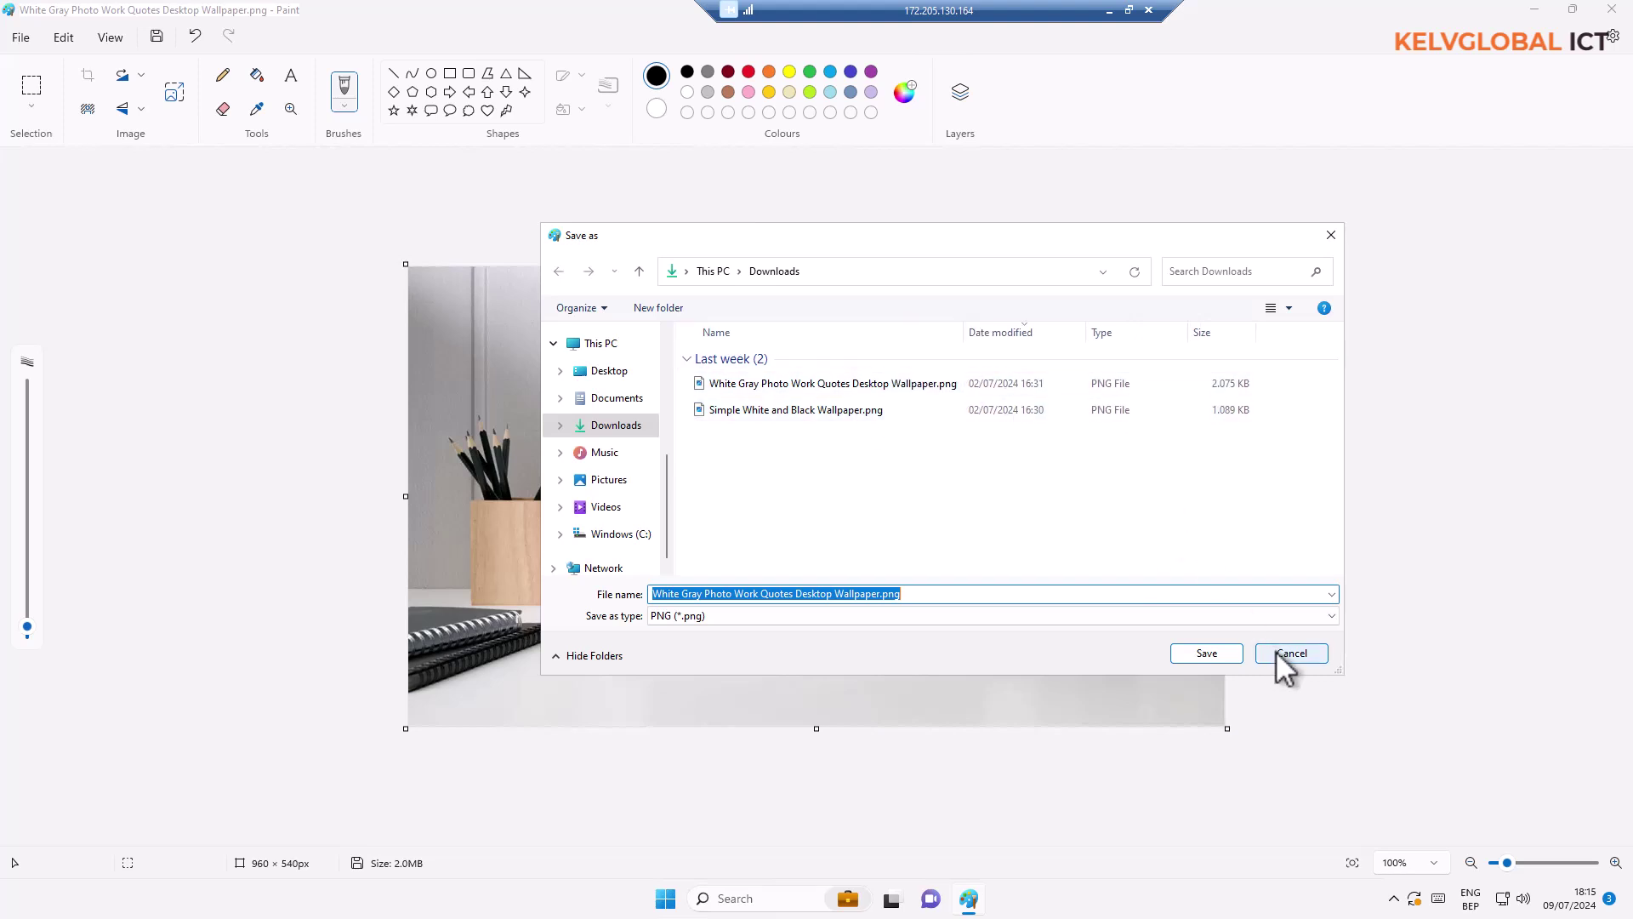
{"action": "left_click", "coordinate": [785, 616]}
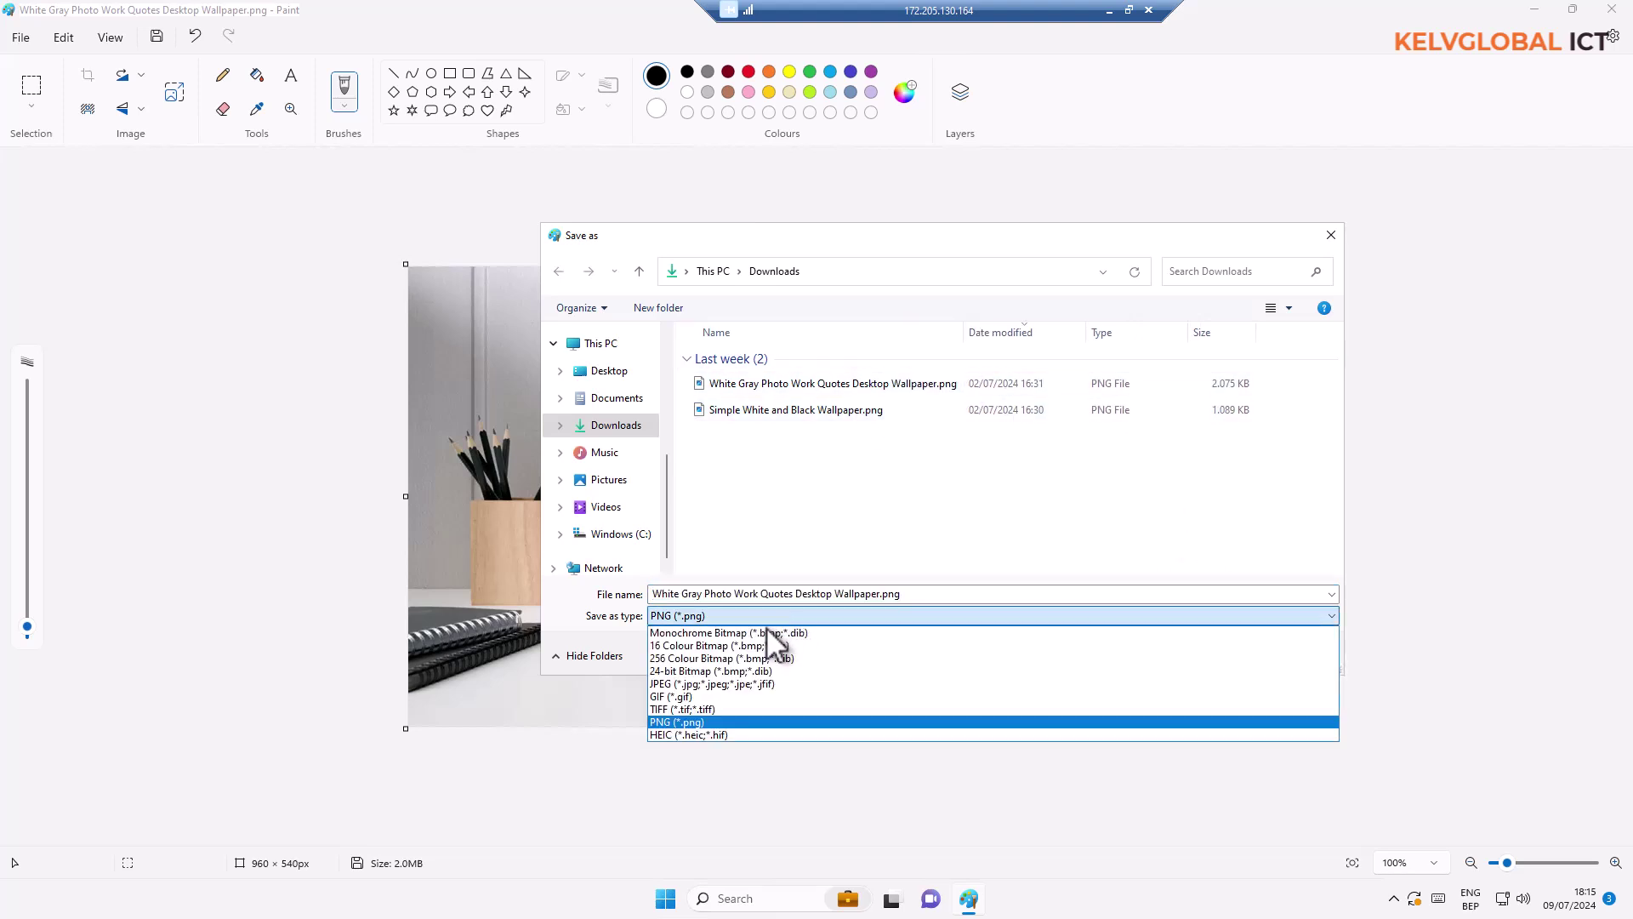
{"action": "left_click", "coordinate": [699, 684]}
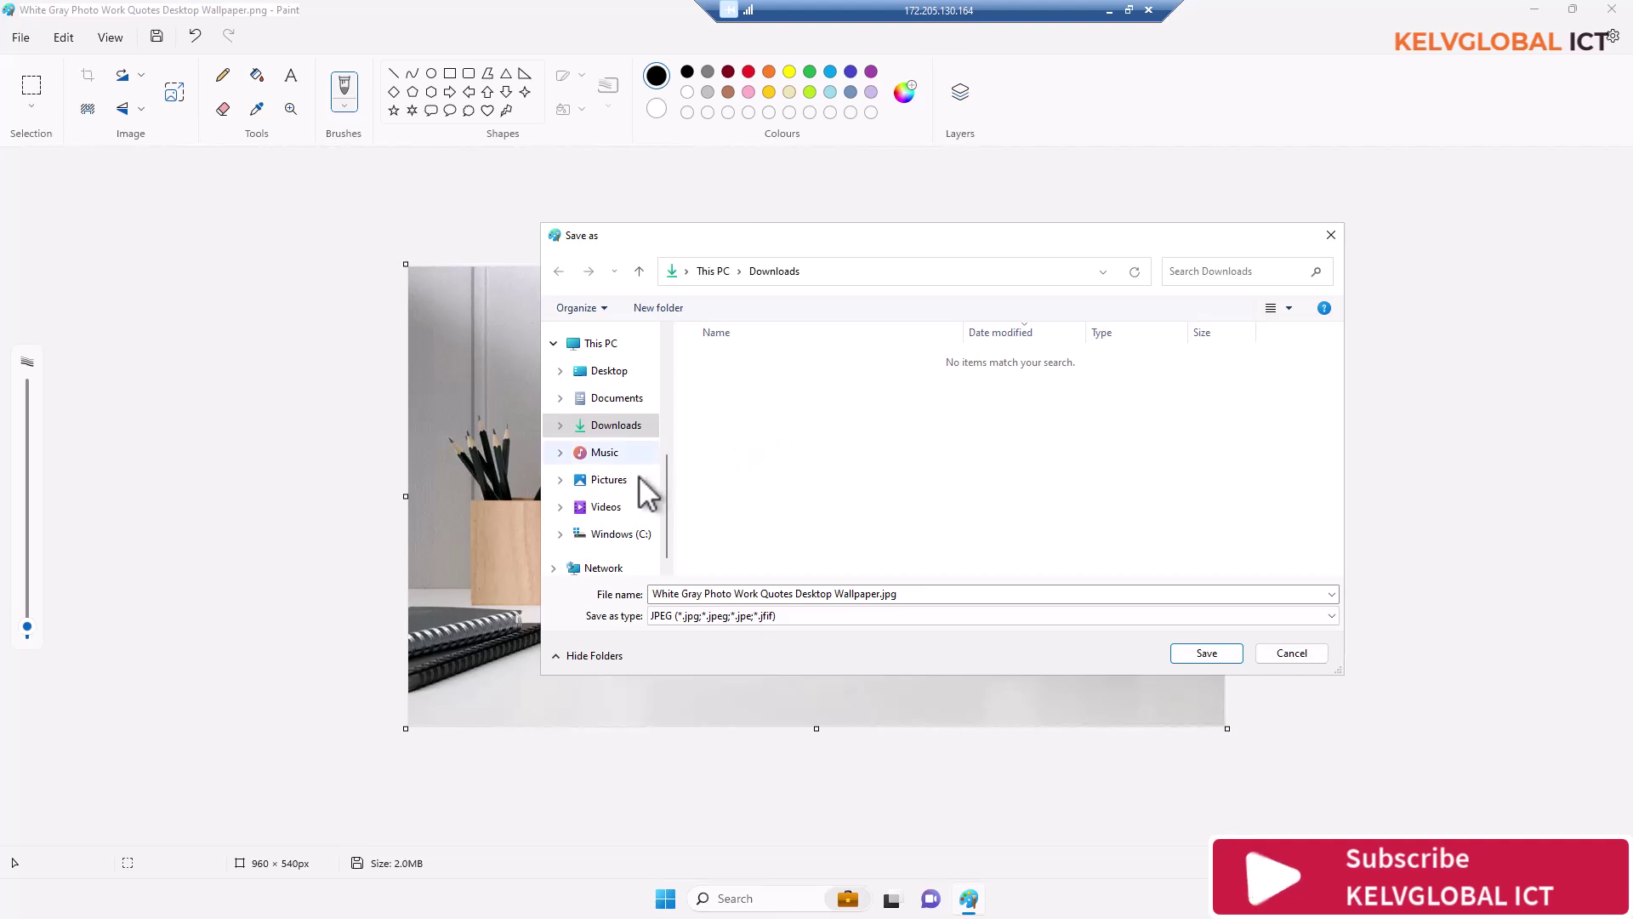
{"action": "left_click", "coordinate": [608, 481]}
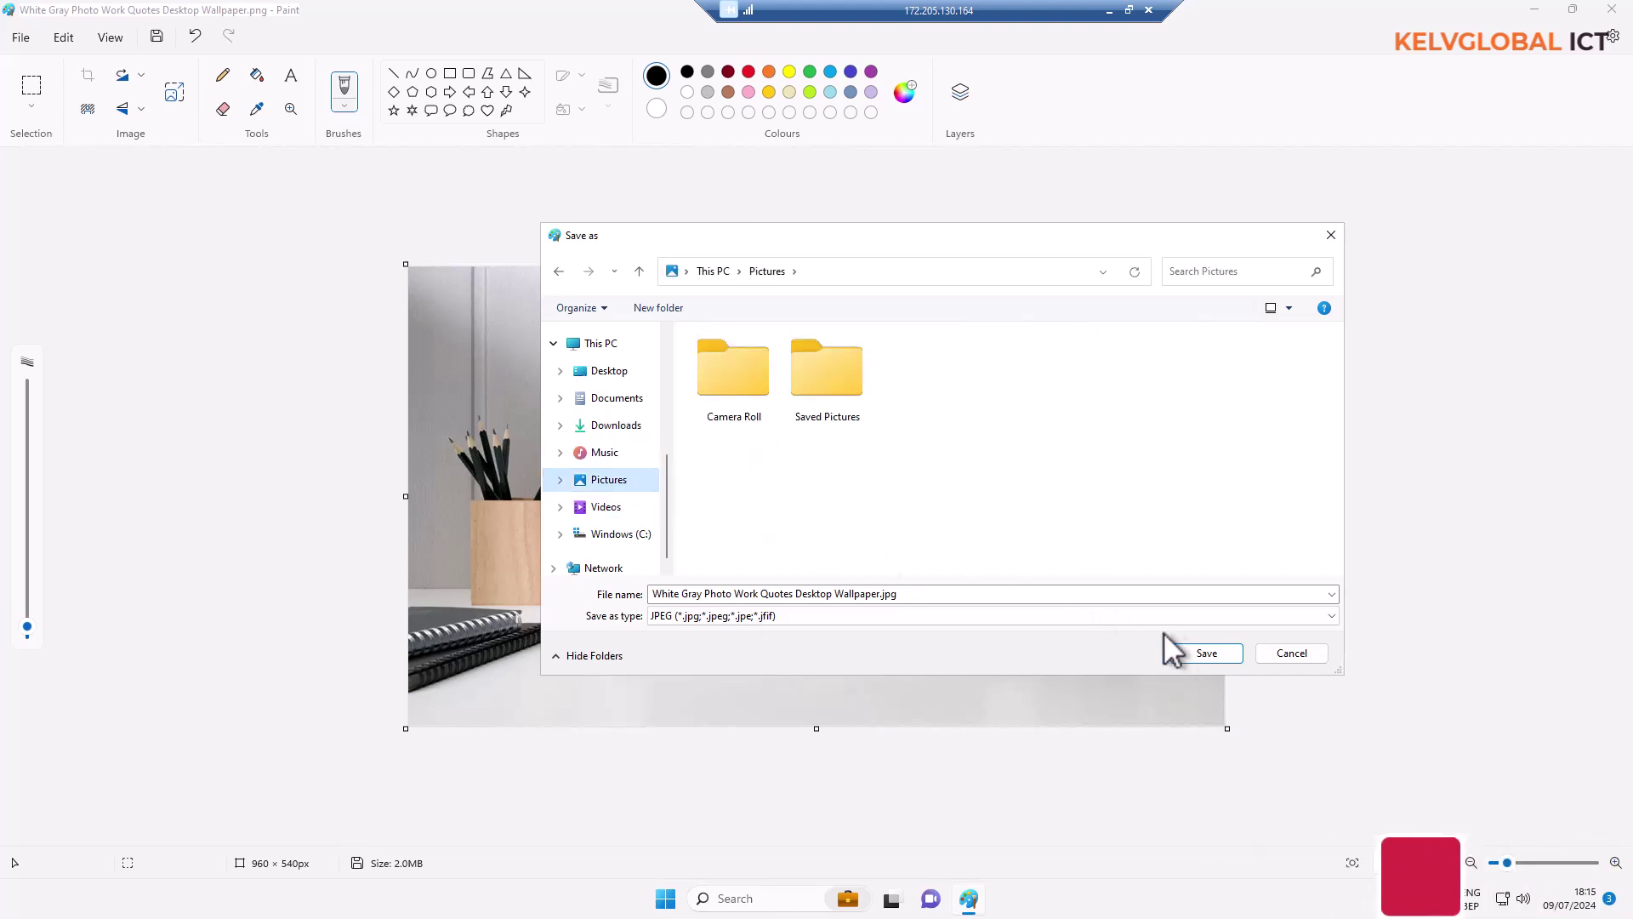
{"action": "left_click", "coordinate": [1209, 659]}
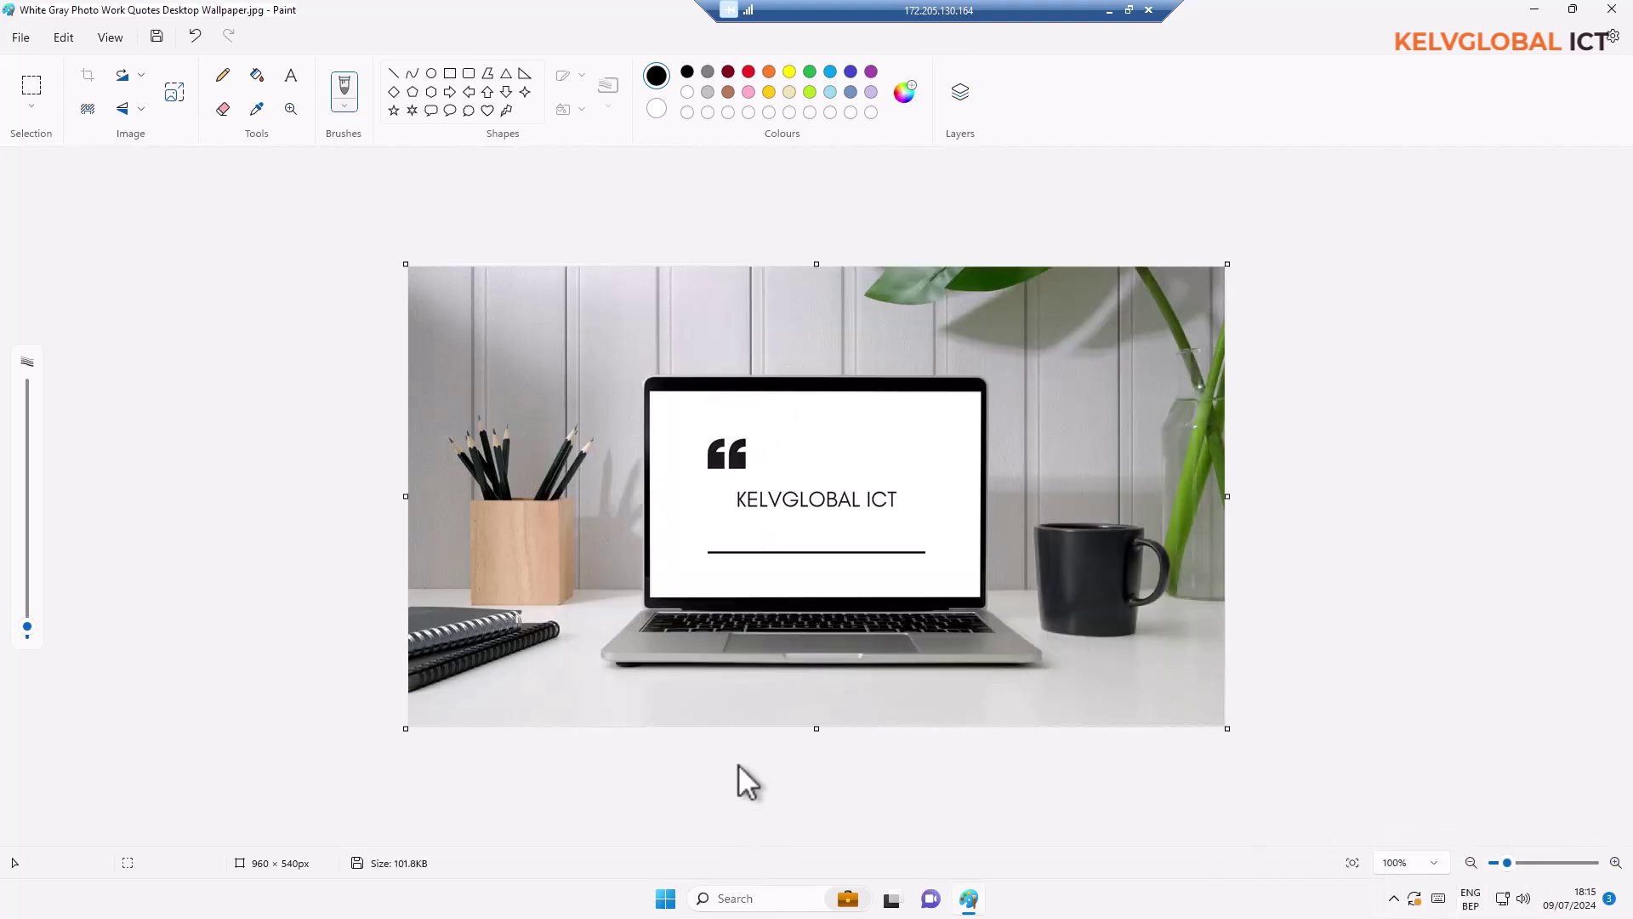
{"action": "key", "text": "super+e"}
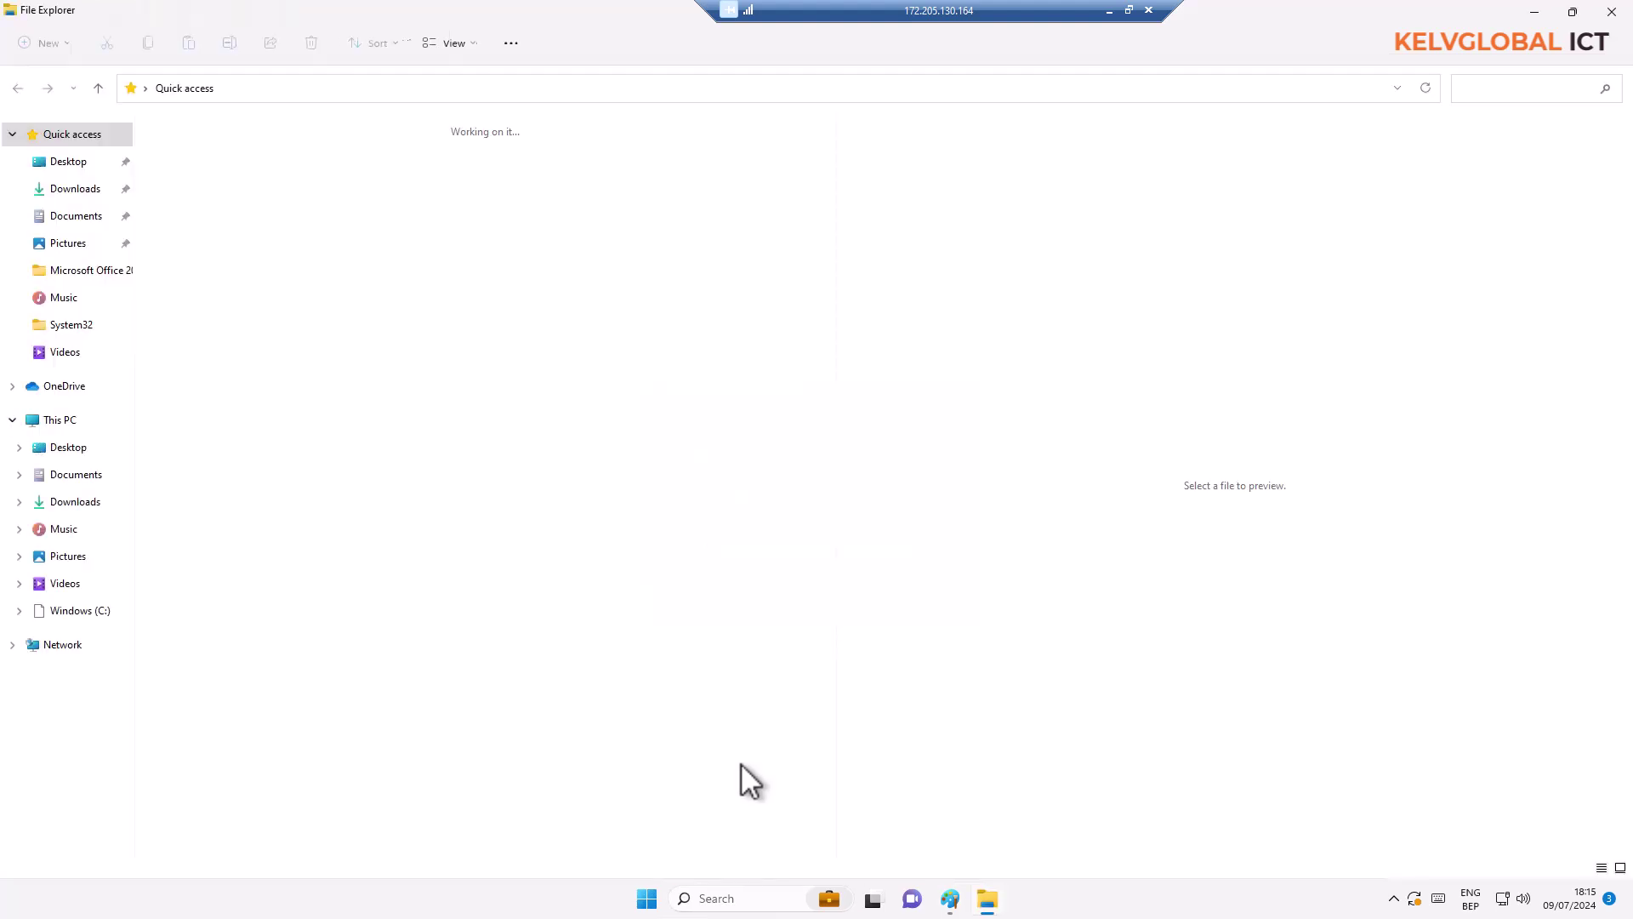
Compare the new JPG in Pictures with the original PNG in Downloads, then return to Paint
{"action": "left_click", "coordinate": [70, 244]}
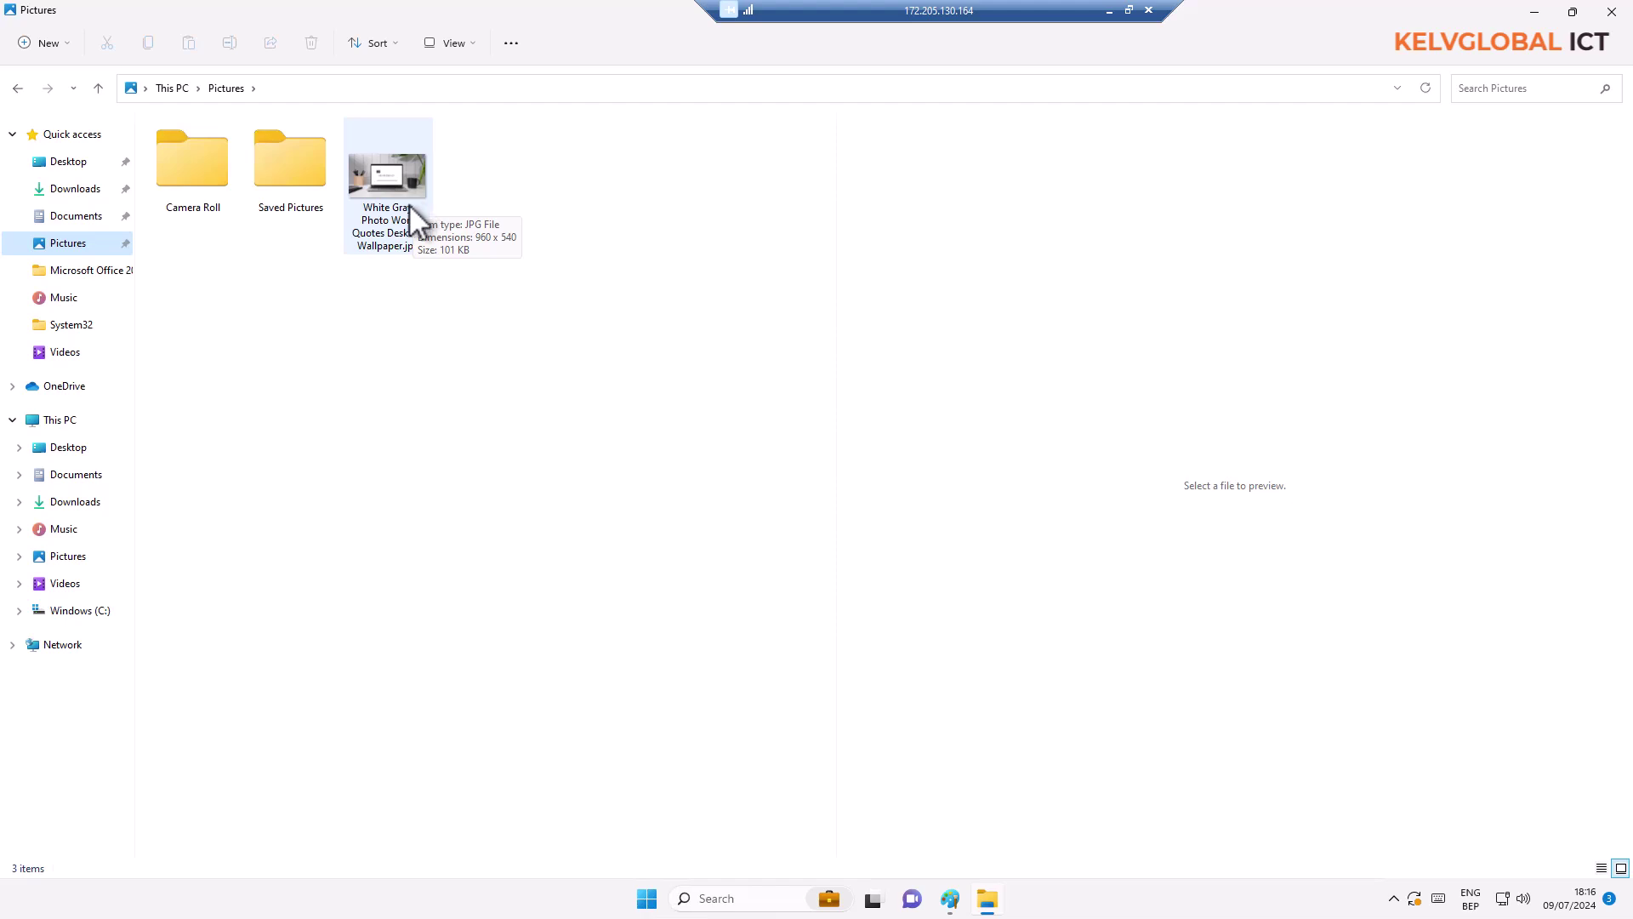
{"action": "left_click", "coordinate": [76, 194]}
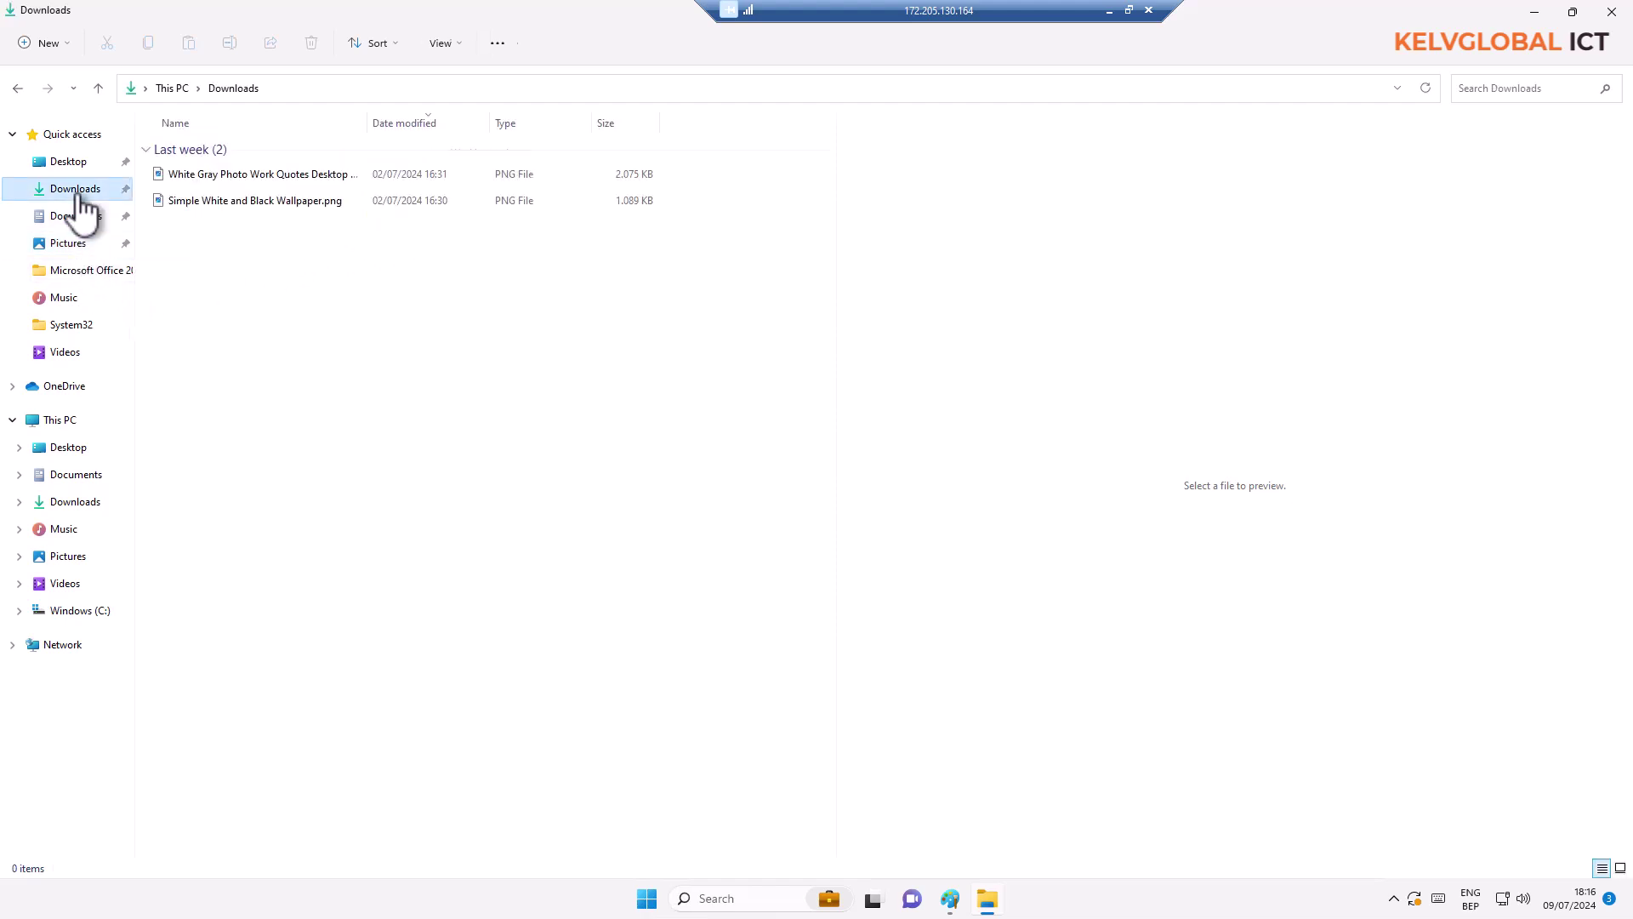
{"action": "left_click", "coordinate": [631, 180]}
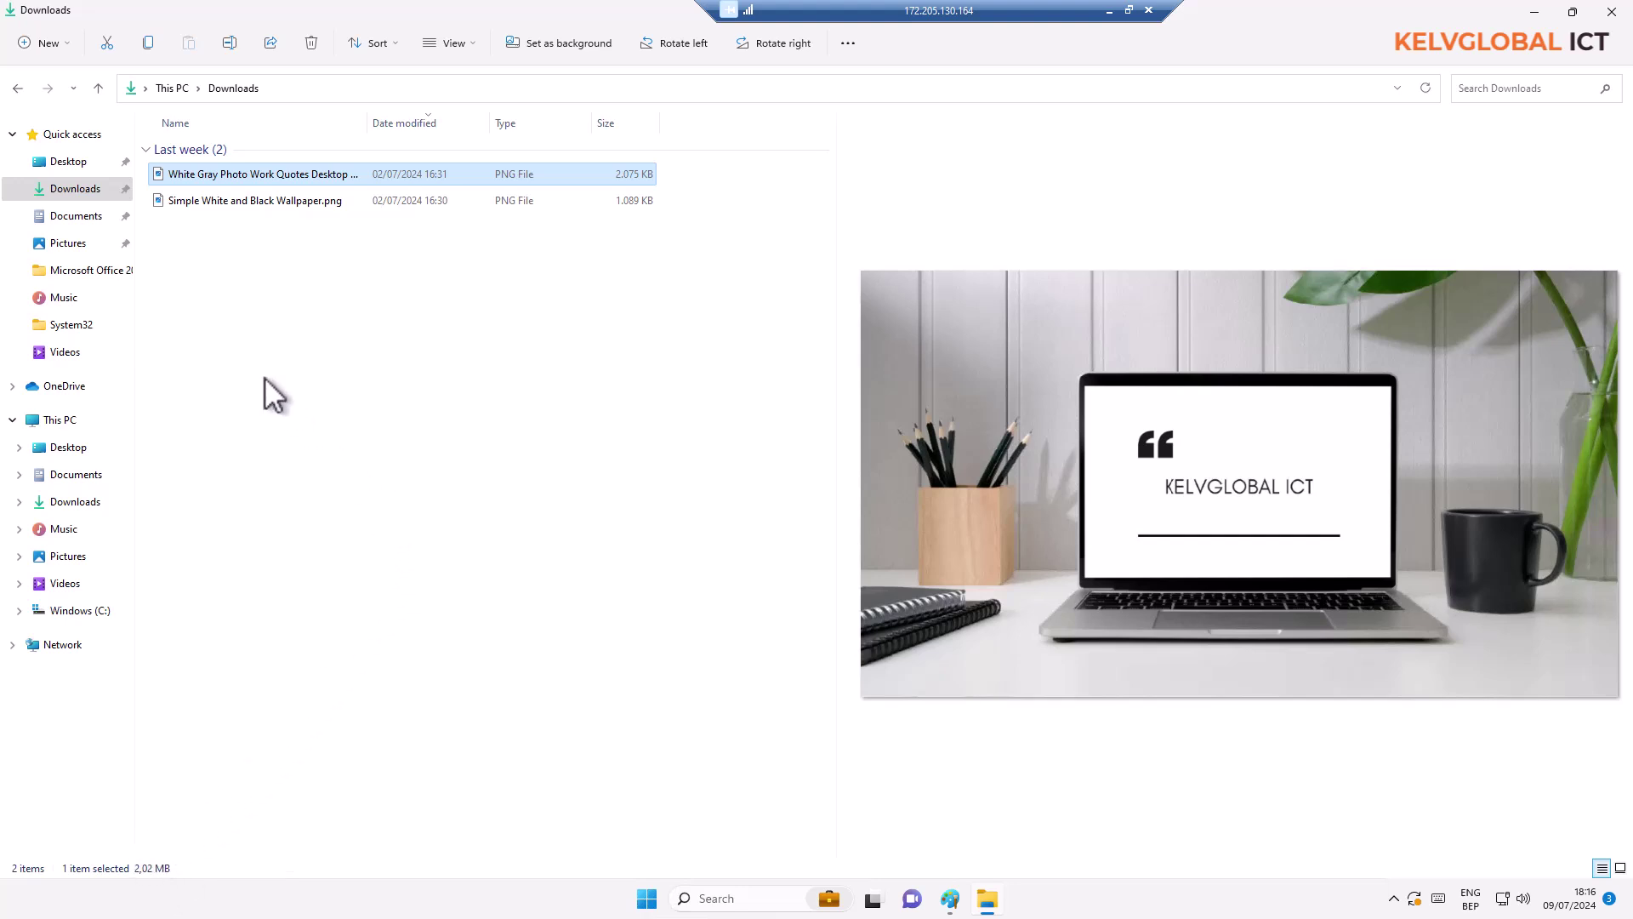
{"action": "left_click", "coordinate": [66, 244]}
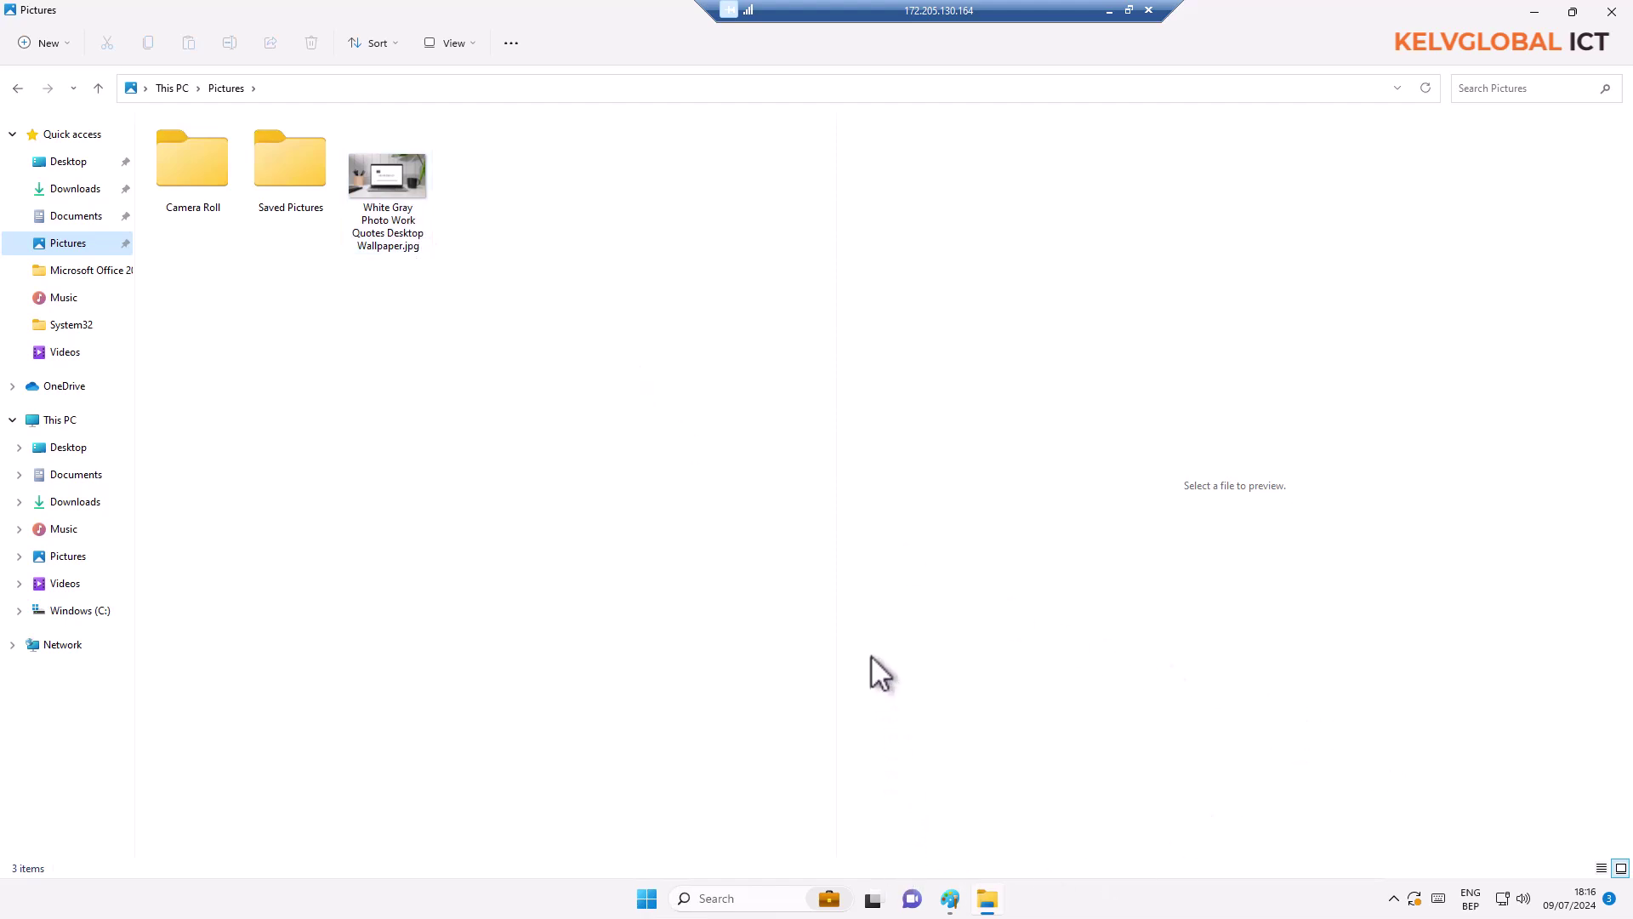
{"action": "left_click", "coordinate": [950, 898]}
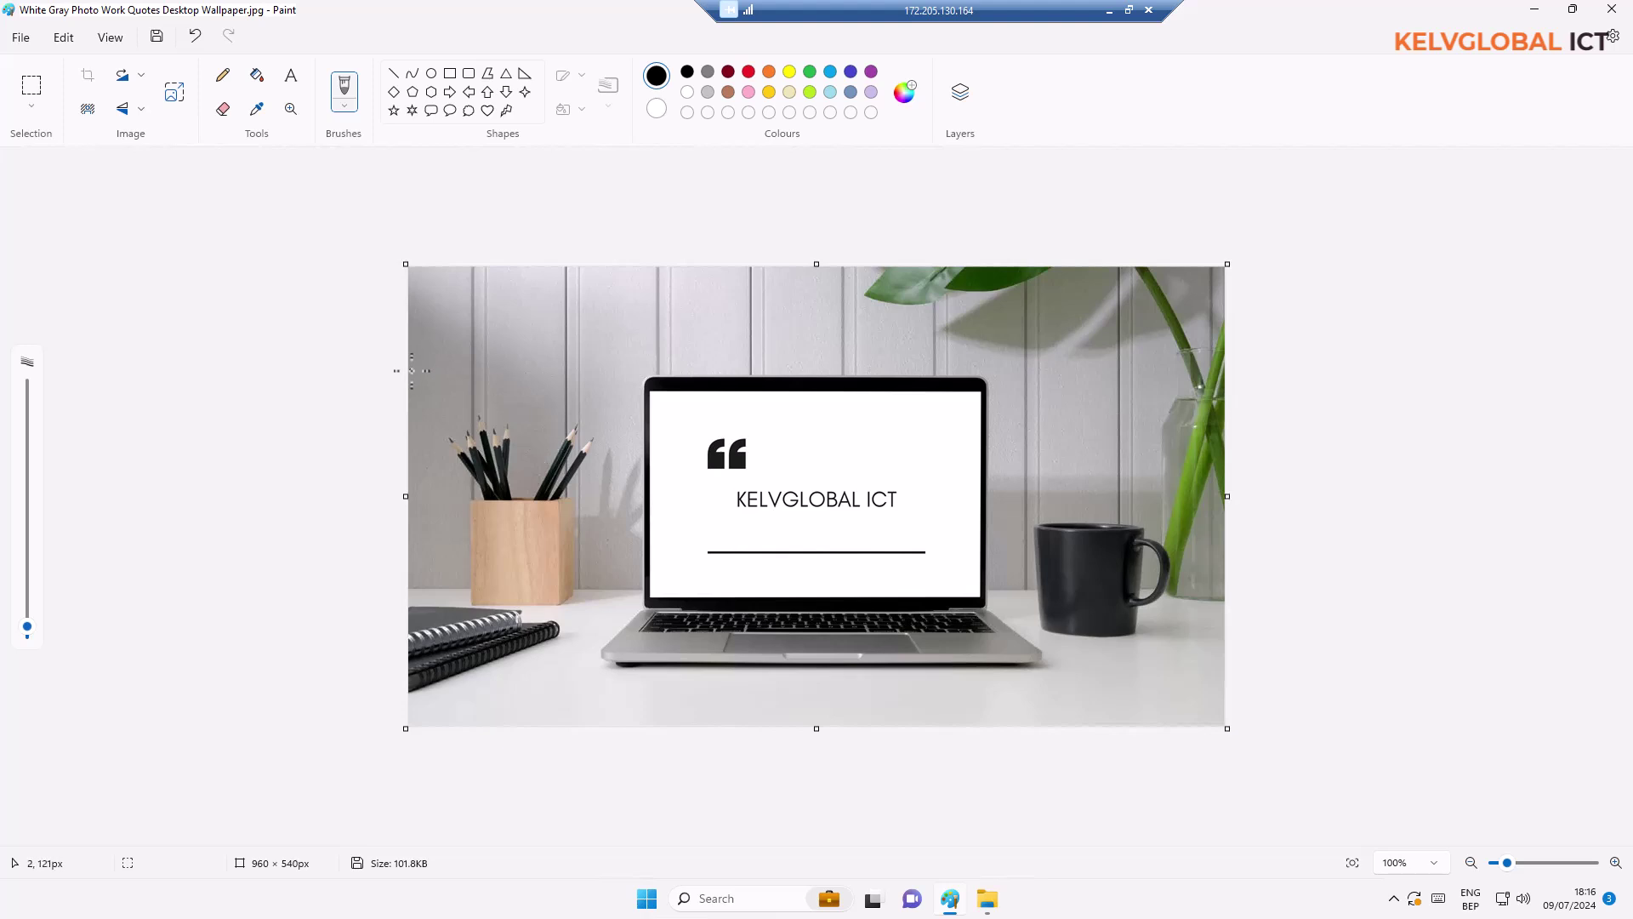
Undo the resize with Ctrl+Z, restoring the wallpaper to 1920 × 1080, and scroll the canvas
{"action": "key", "text": "ctrl+z"}
{"action": "key", "text": "ctrl+z"}
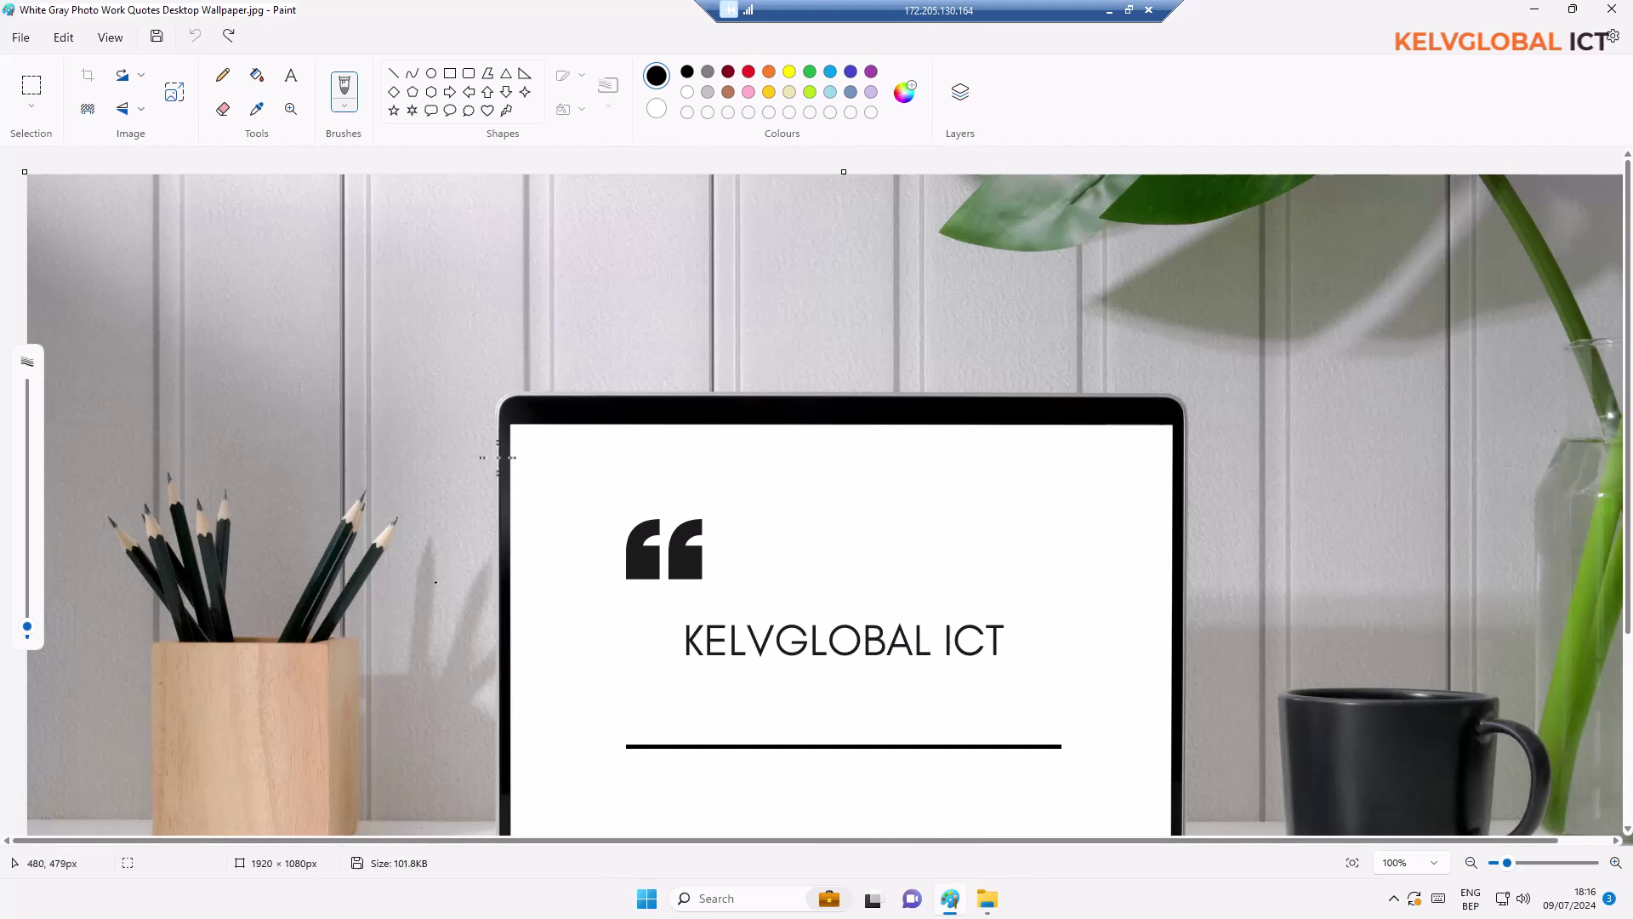
{"action": "left_click", "coordinate": [528, 360]}
{"action": "scroll", "coordinate": [531, 364], "scroll_direction": "down", "scroll_amount": 3}
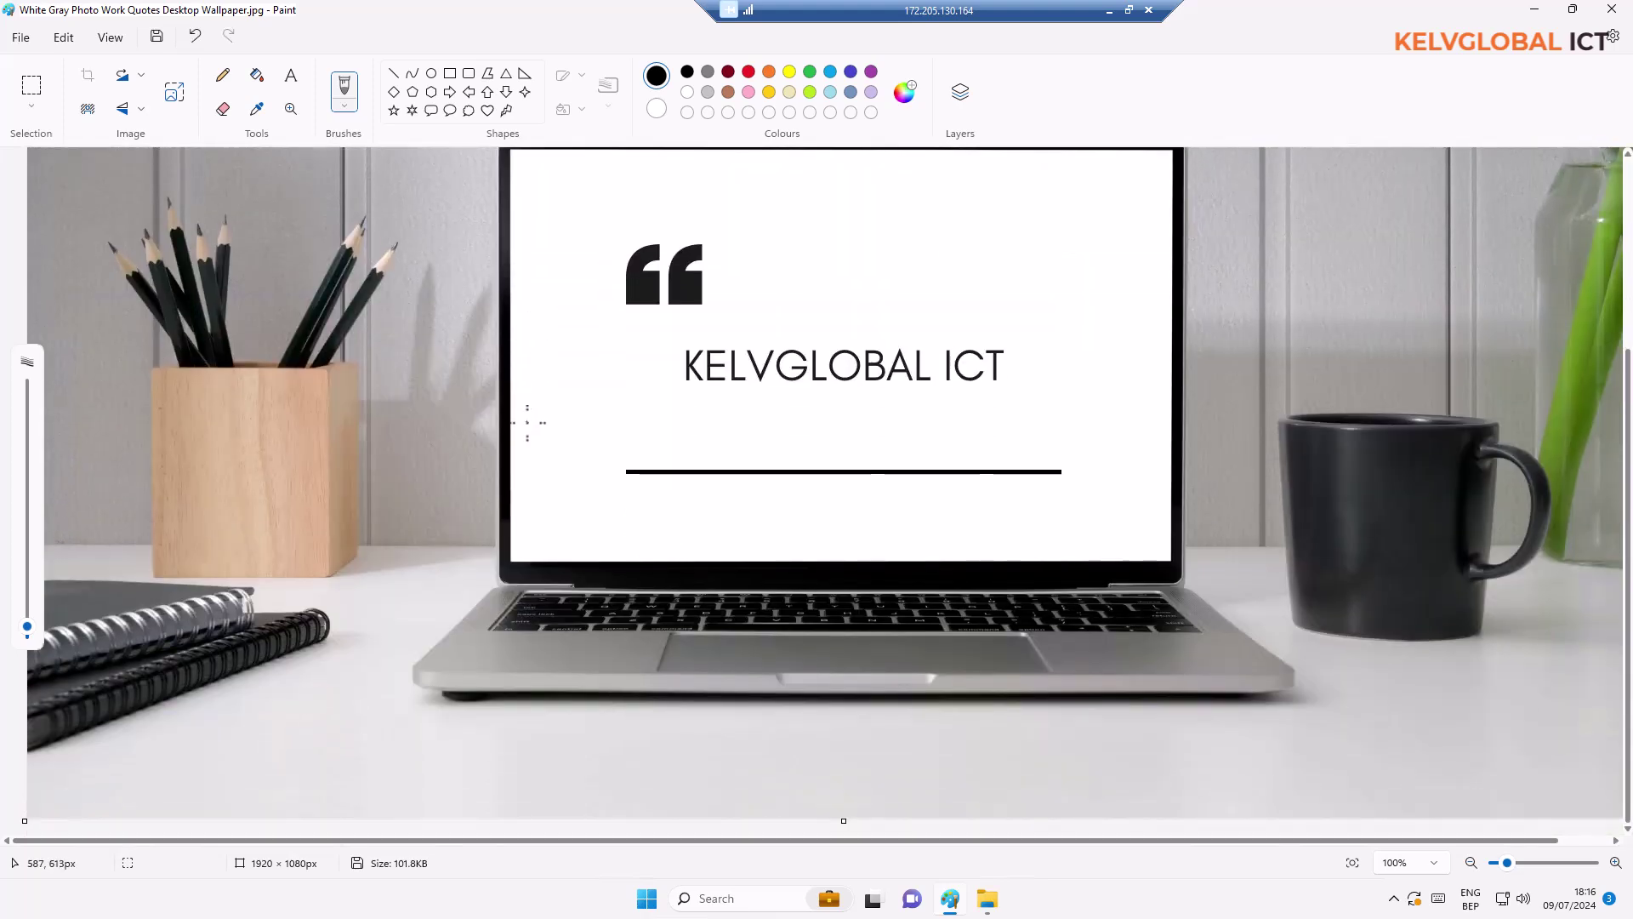
{"action": "scroll", "coordinate": [541, 468], "scroll_direction": "up", "scroll_amount": 1}
{"action": "scroll", "coordinate": [544, 509], "scroll_direction": "up", "scroll_amount": 2}
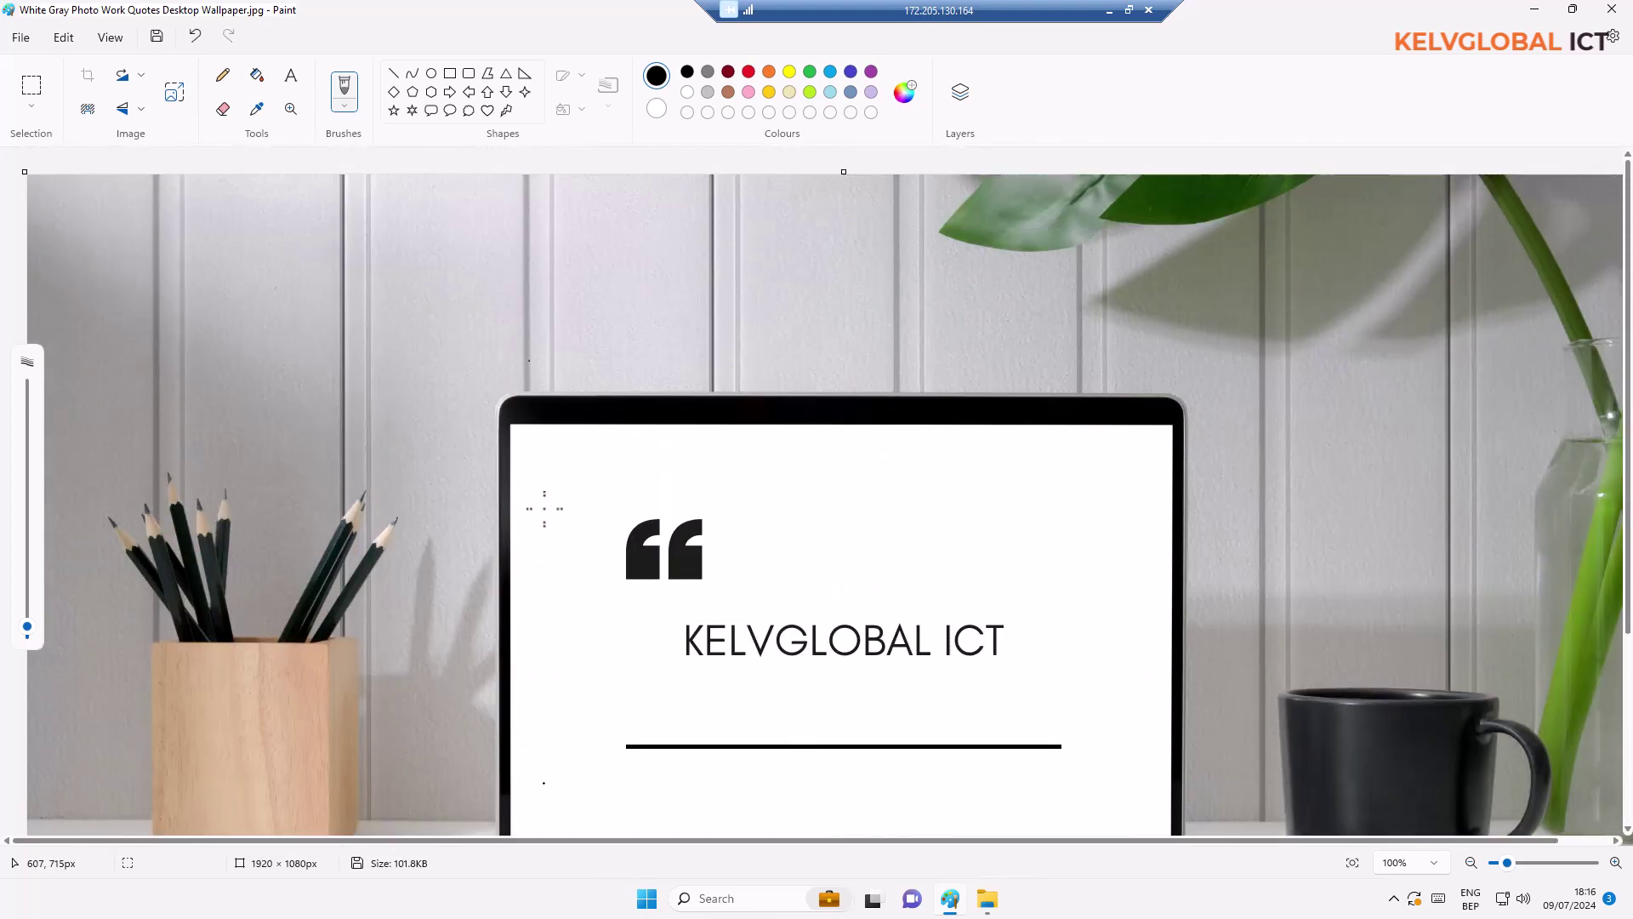